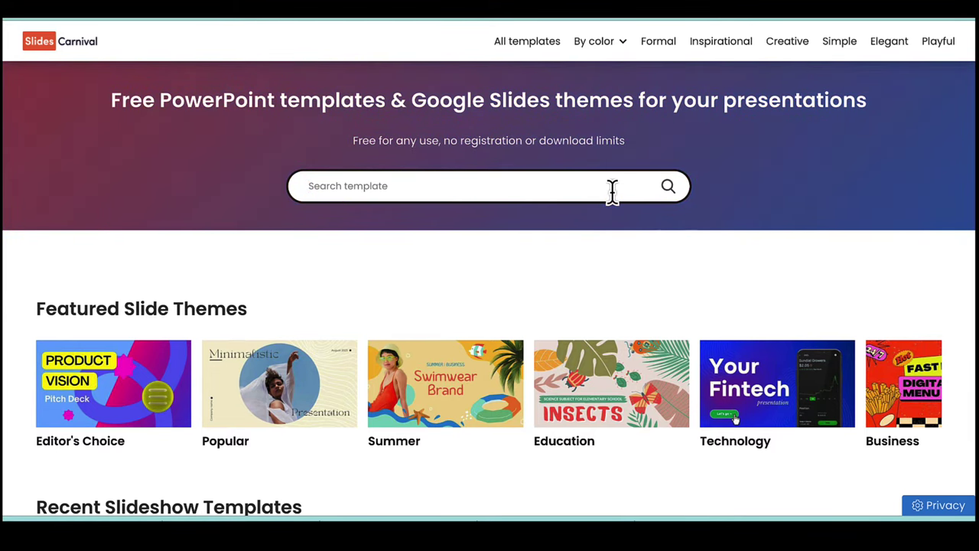
Step: Search SlidesCarnival for 'history' and scroll down to the Ancient History of India template
{"action": "type", "text": "histor"}
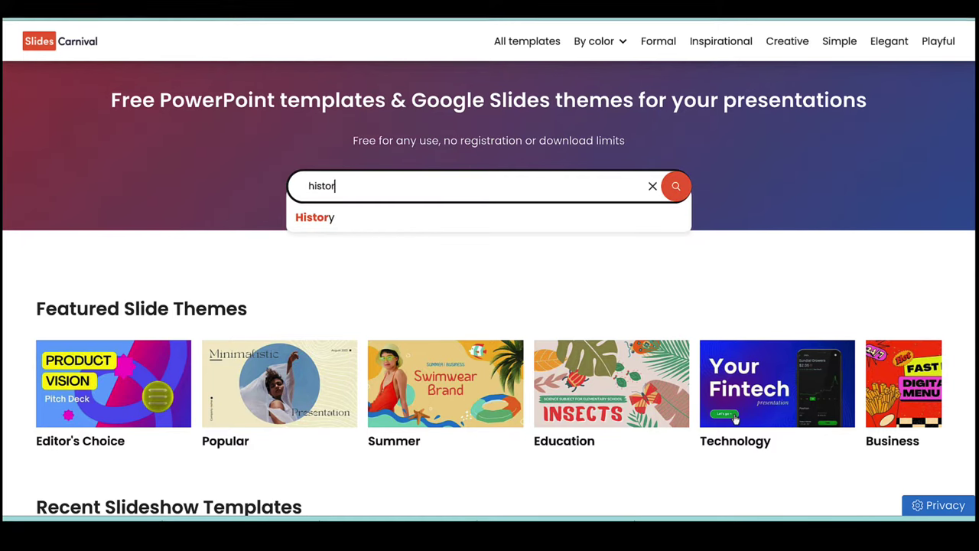
{"action": "type", "text": "y"}
{"action": "key", "text": "Return"}
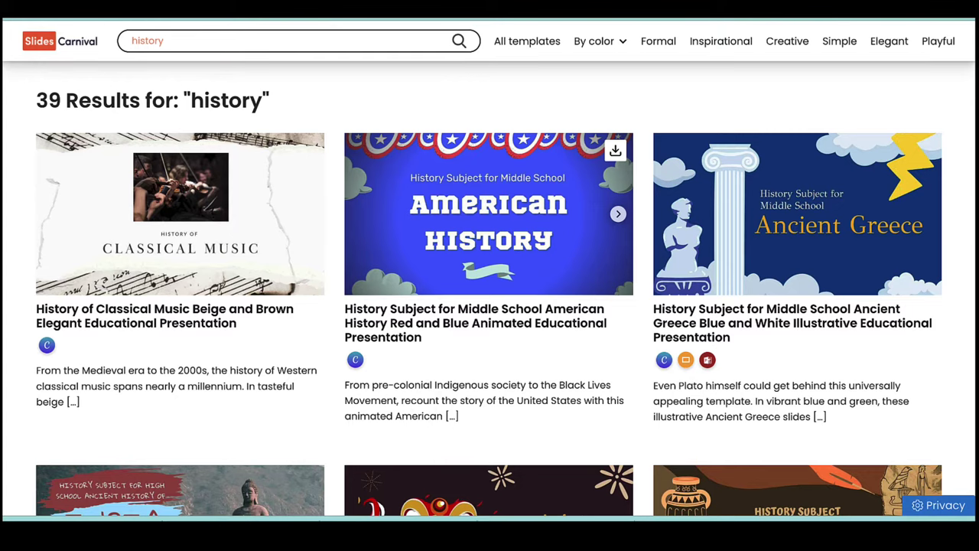
{"action": "scroll", "coordinate": [658, 230], "scroll_direction": "down", "scroll_amount": 2}
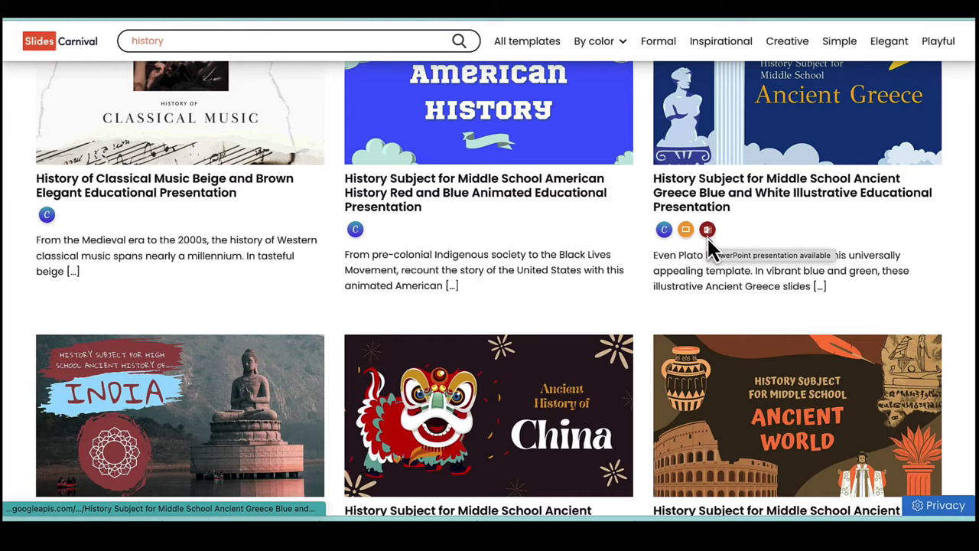
{"action": "scroll", "coordinate": [639, 314], "scroll_direction": "down", "scroll_amount": 2}
{"action": "scroll", "coordinate": [635, 315], "scroll_direction": "down", "scroll_amount": 1}
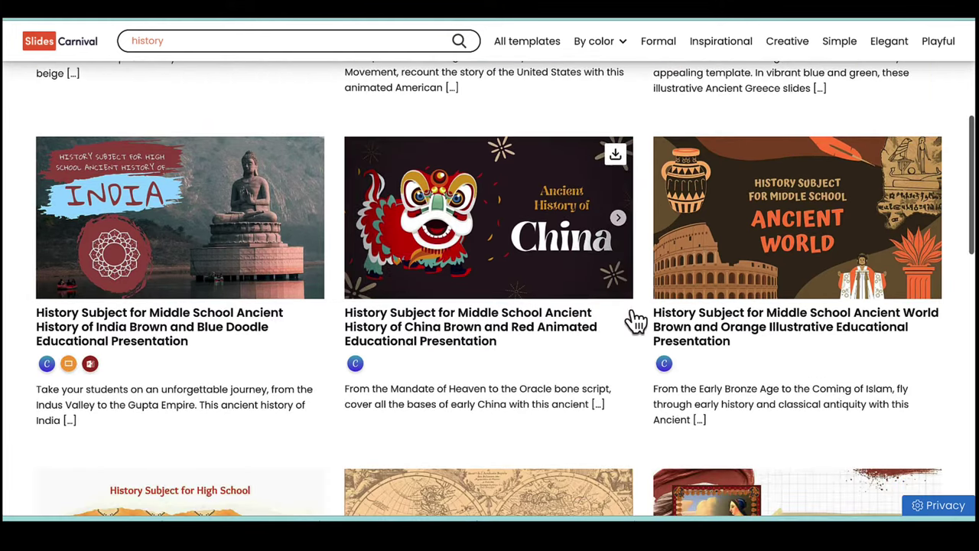
{"action": "scroll", "coordinate": [631, 311], "scroll_direction": "down", "scroll_amount": 1}
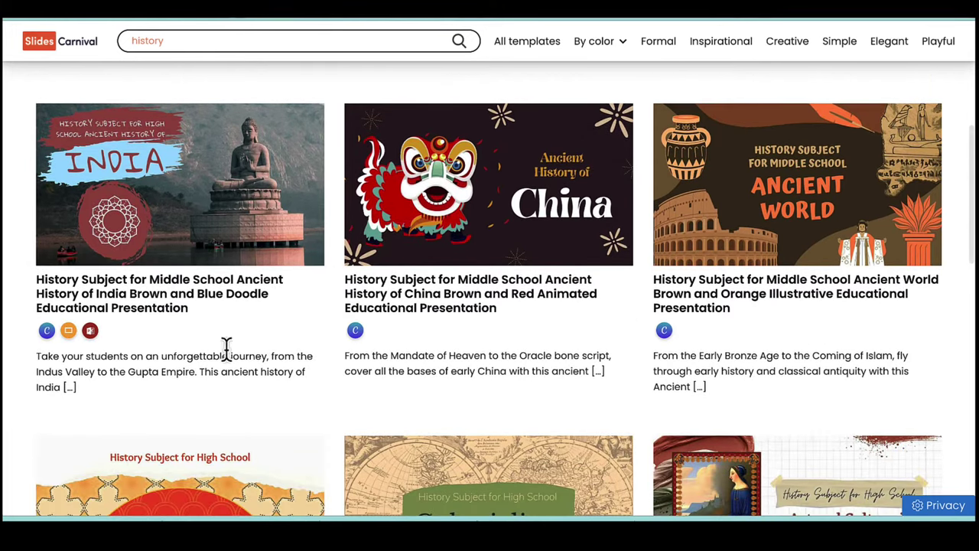
{"action": "mouse_move", "coordinate": [68, 330]}
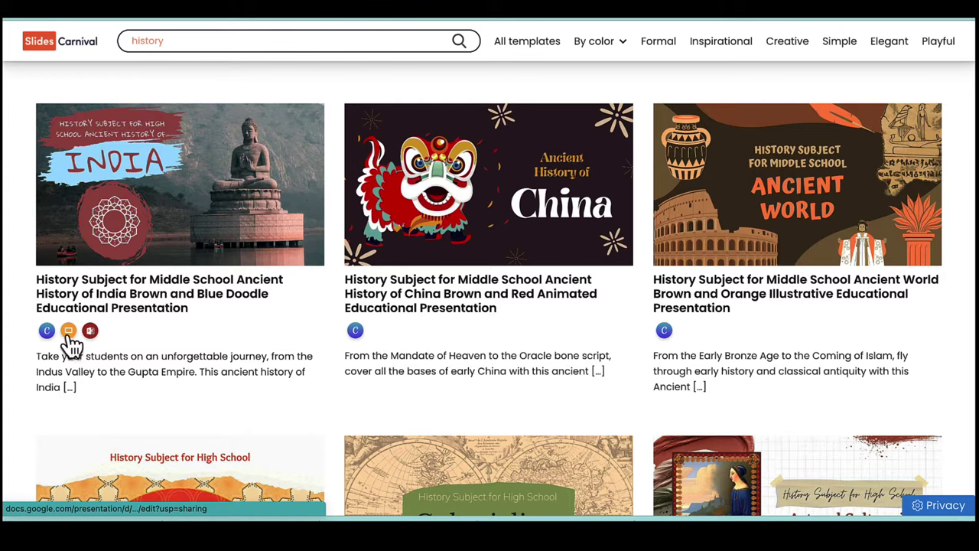
Step: Open the Ancient History of India template page and choose its Google Slides version
{"action": "left_click", "coordinate": [107, 249]}
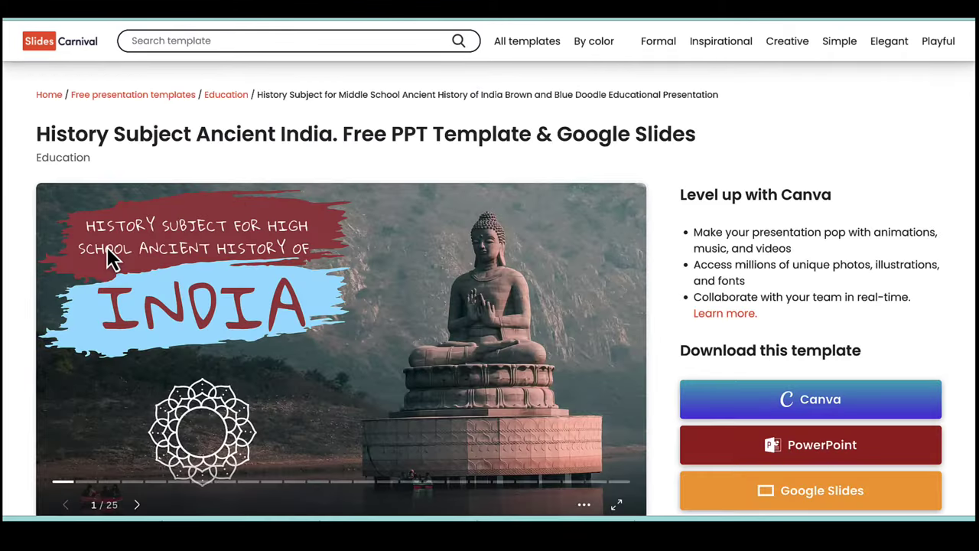
{"action": "scroll", "coordinate": [107, 249], "scroll_direction": "down", "scroll_amount": 3}
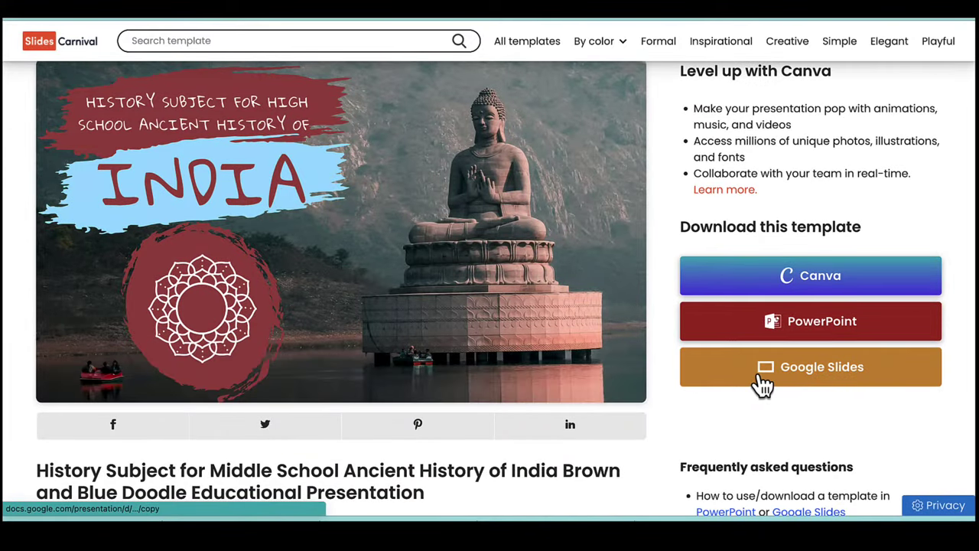
{"action": "left_click", "coordinate": [762, 383]}
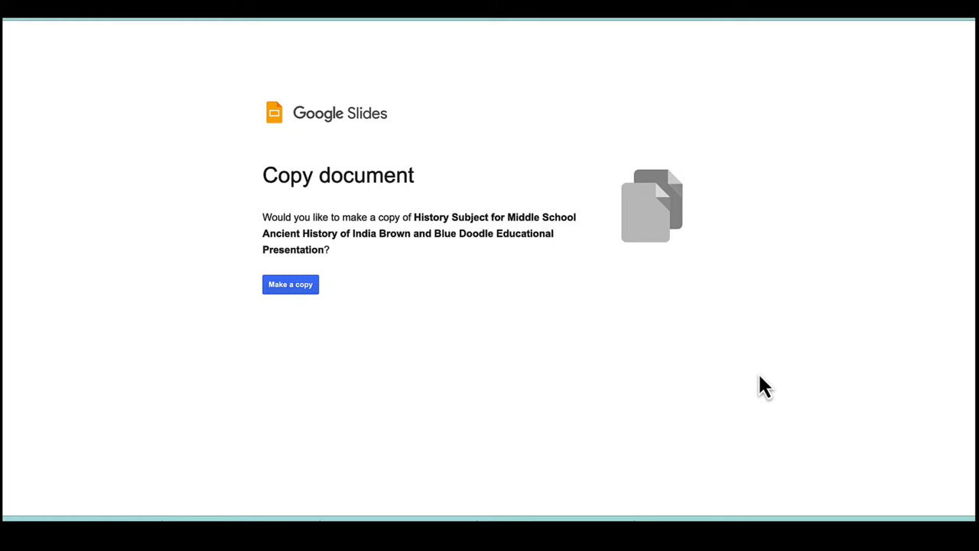
Step: Make a copy of the Ancient India presentation and browse its 25 slides
{"action": "left_click", "coordinate": [298, 288]}
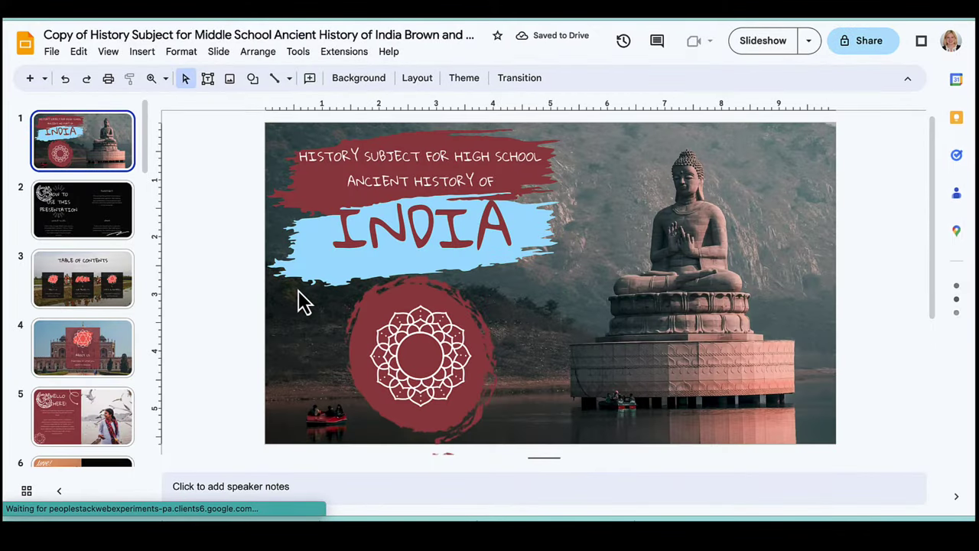
{"action": "scroll", "coordinate": [76, 279], "scroll_direction": "down", "scroll_amount": 1}
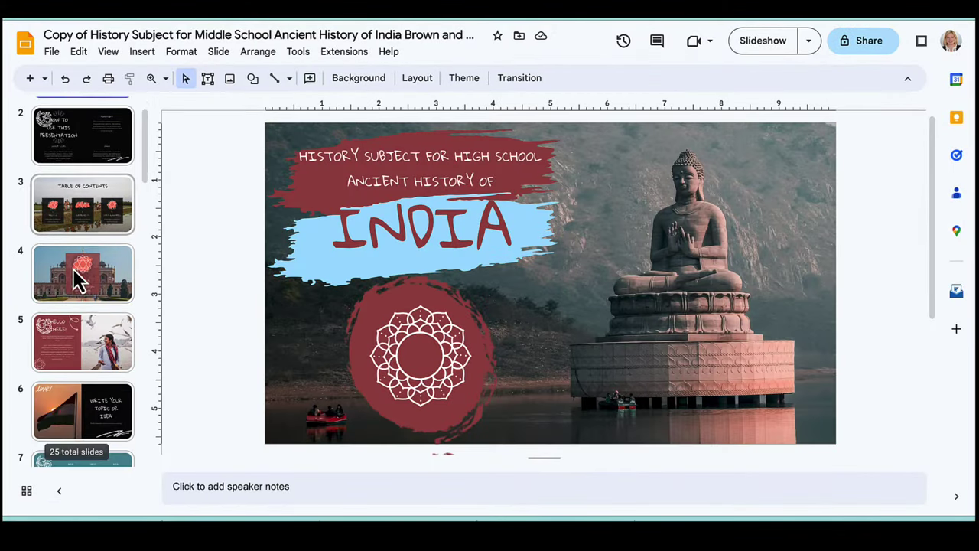
{"action": "scroll", "coordinate": [76, 279], "scroll_direction": "down", "scroll_amount": 3}
{"action": "scroll", "coordinate": [76, 279], "scroll_direction": "down", "scroll_amount": 2}
{"action": "scroll", "coordinate": [77, 279], "scroll_direction": "down", "scroll_amount": 2}
{"action": "scroll", "coordinate": [77, 279], "scroll_direction": "down", "scroll_amount": 2}
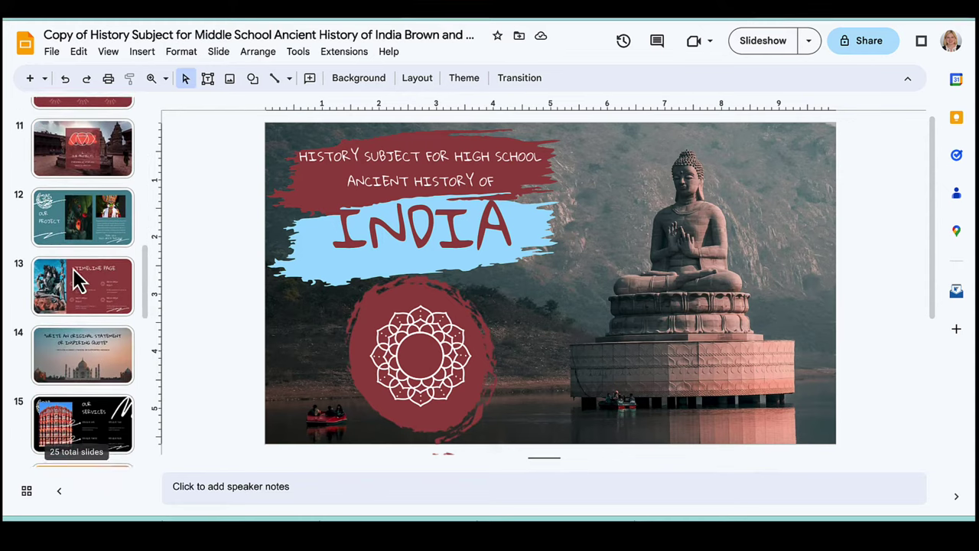
{"action": "scroll", "coordinate": [76, 279], "scroll_direction": "down", "scroll_amount": 3}
{"action": "scroll", "coordinate": [76, 279], "scroll_direction": "down", "scroll_amount": 5}
{"action": "scroll", "coordinate": [77, 279], "scroll_direction": "down", "scroll_amount": 1}
{"action": "scroll", "coordinate": [76, 279], "scroll_direction": "up", "scroll_amount": 1}
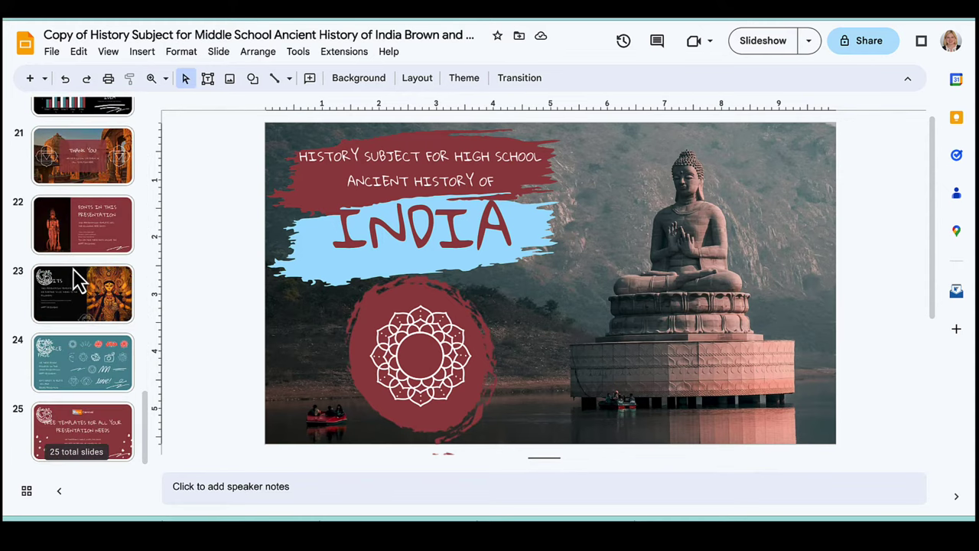
{"action": "scroll", "coordinate": [76, 279], "scroll_direction": "up", "scroll_amount": 4}
{"action": "scroll", "coordinate": [77, 279], "scroll_direction": "up", "scroll_amount": 9}
{"action": "scroll", "coordinate": [77, 279], "scroll_direction": "up", "scroll_amount": 5}
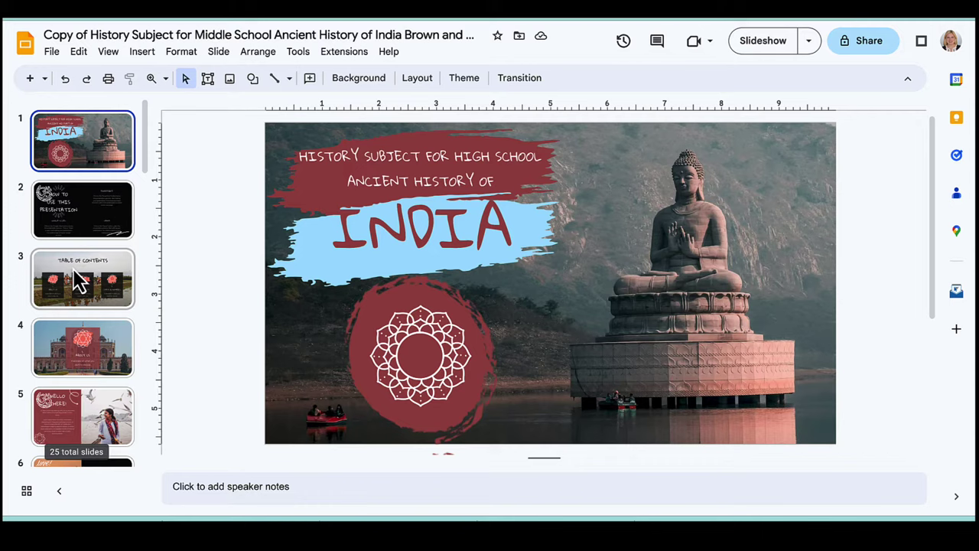
Step: Move Table of Contents to slide 2 and replace the About Us blurb with 'Change the Text'
{"action": "left_click", "coordinate": [68, 270]}
{"action": "mouse_move", "coordinate": [69, 270]}
{"action": "left_mouse_down"}
{"action": "mouse_move", "coordinate": [60, 182]}
{"action": "mouse_move", "coordinate": [61, 199]}
{"action": "left_mouse_up"}
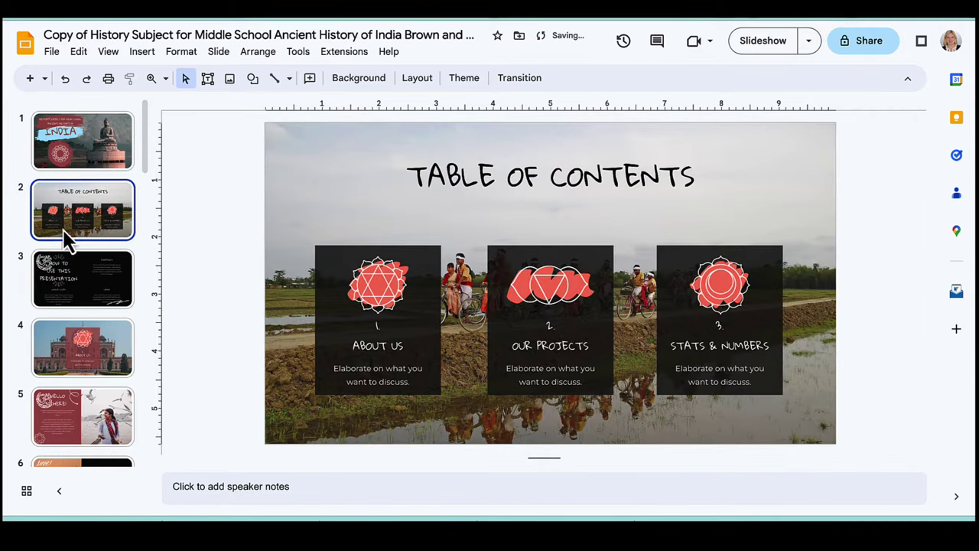
{"action": "triple_click", "coordinate": [365, 380]}
{"action": "key", "text": "BackSpace"}
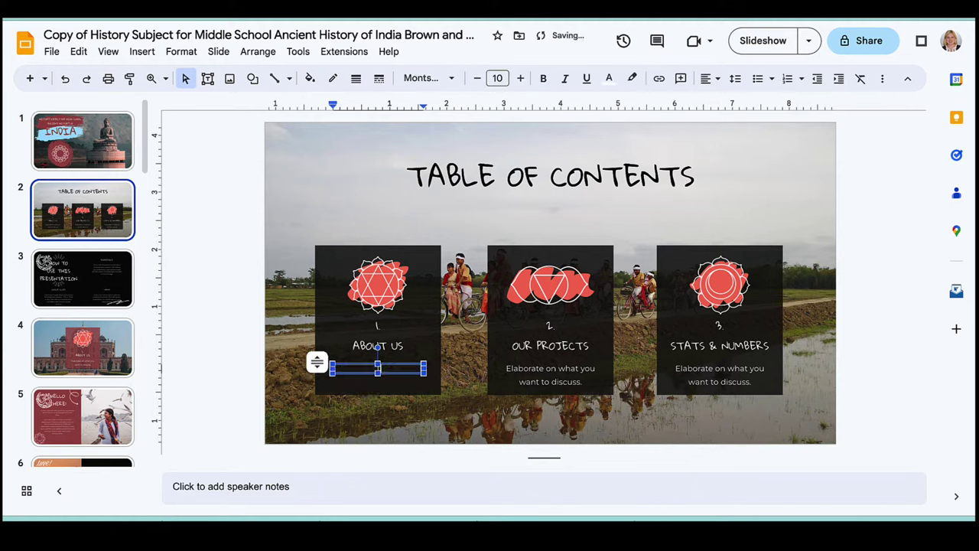
{"action": "type", "text": "Change the Text"}
{"action": "left_click", "coordinate": [252, 277]}
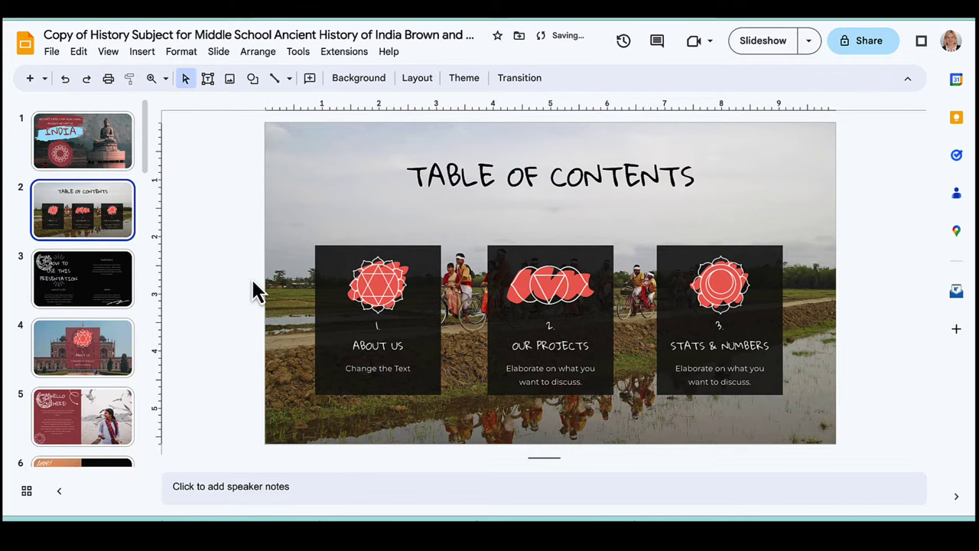
Step: Delete the 'How to use this presentation' slide
{"action": "left_click", "coordinate": [127, 280]}
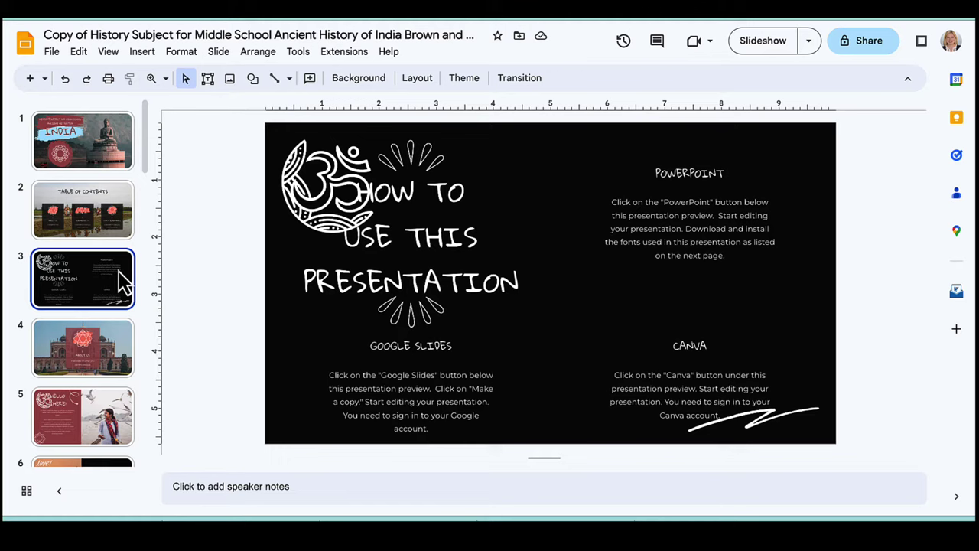
{"action": "key", "text": "Delete"}
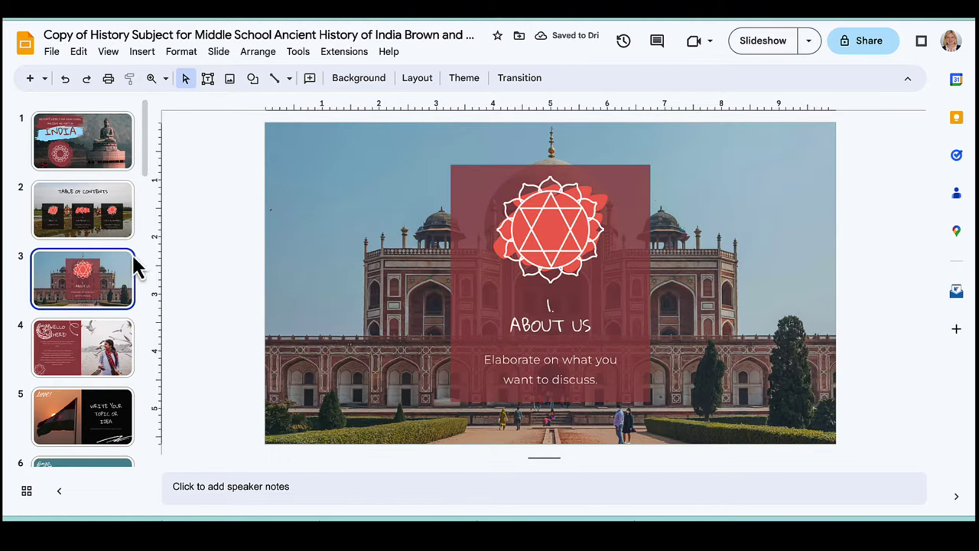
{"action": "left_click", "coordinate": [123, 344]}
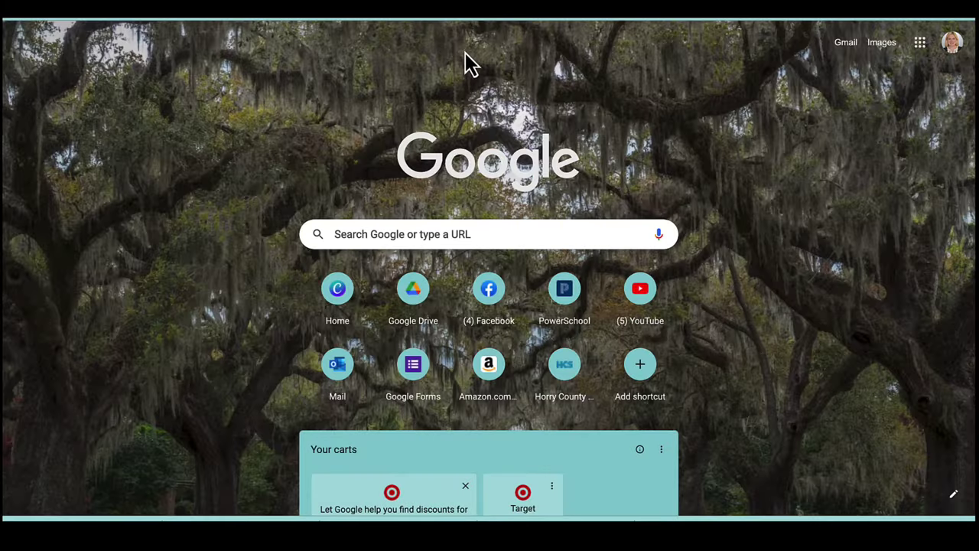
{"action": "type", "text": "youtube.c"}
{"action": "key", "text": "Return"}
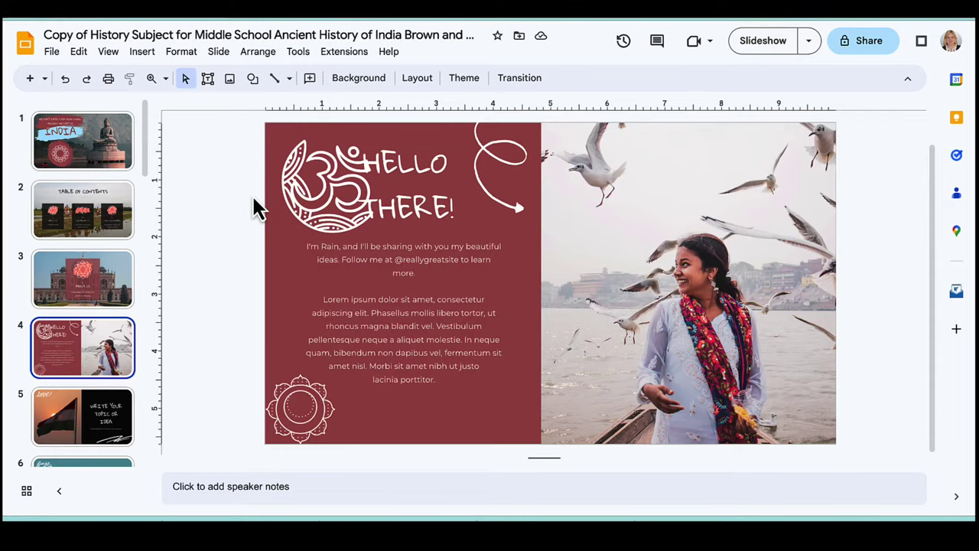
Step: Embed the YouTube video '10 Best Places to Visit in India - Travel Video' on slide 4 from its pasted link
{"action": "left_click", "coordinate": [142, 52]}
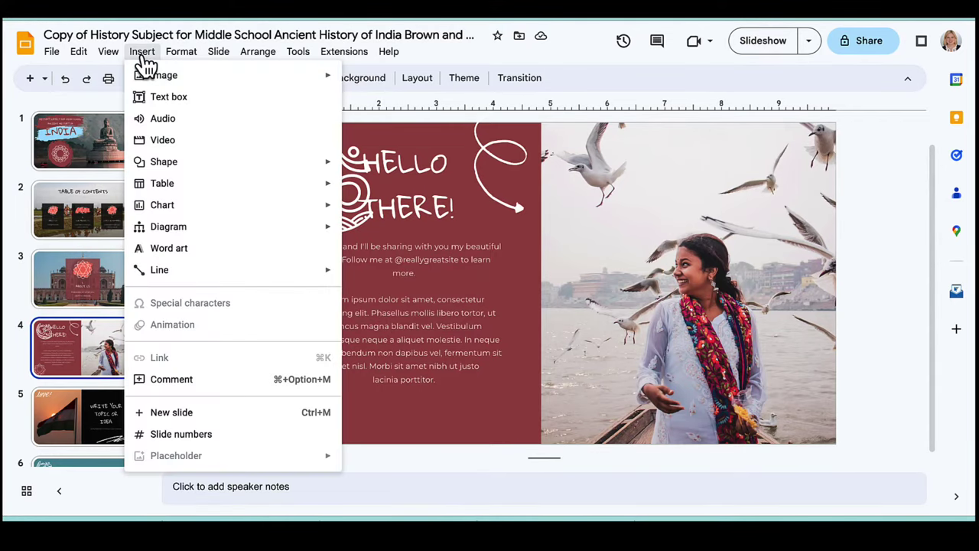
{"action": "left_click", "coordinate": [217, 151]}
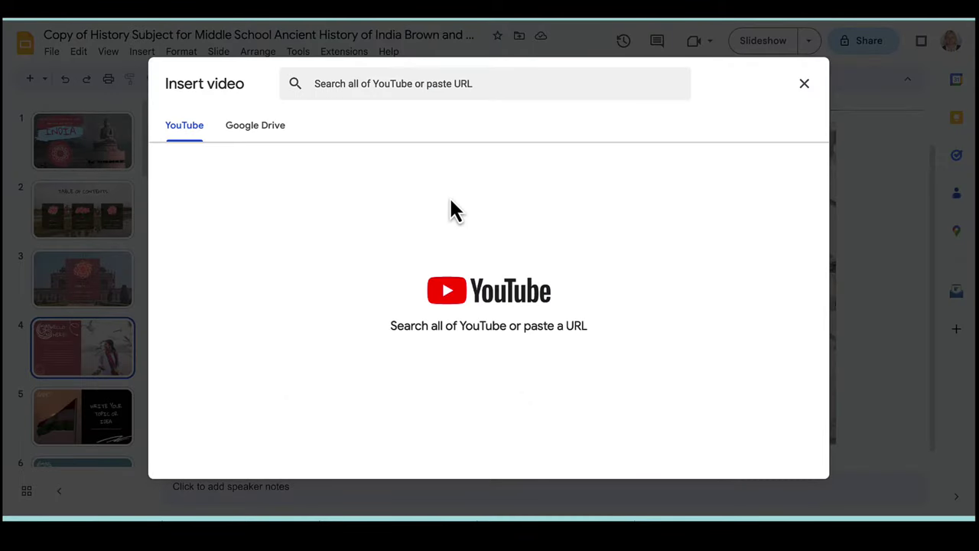
{"action": "left_click", "coordinate": [451, 84]}
{"action": "type", "text": "https://www.youtube.com/watch?v=IgAnj6r1O48"}
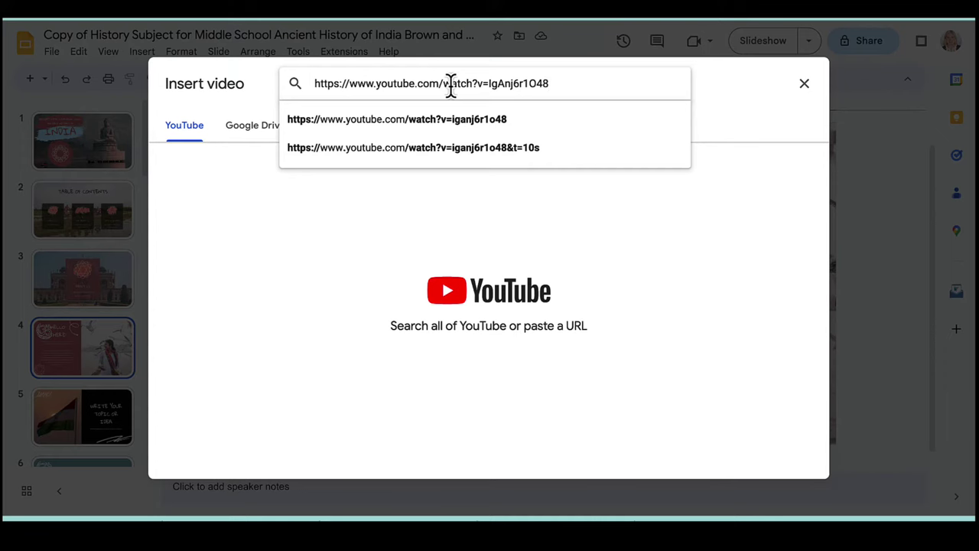
{"action": "key", "text": "Return"}
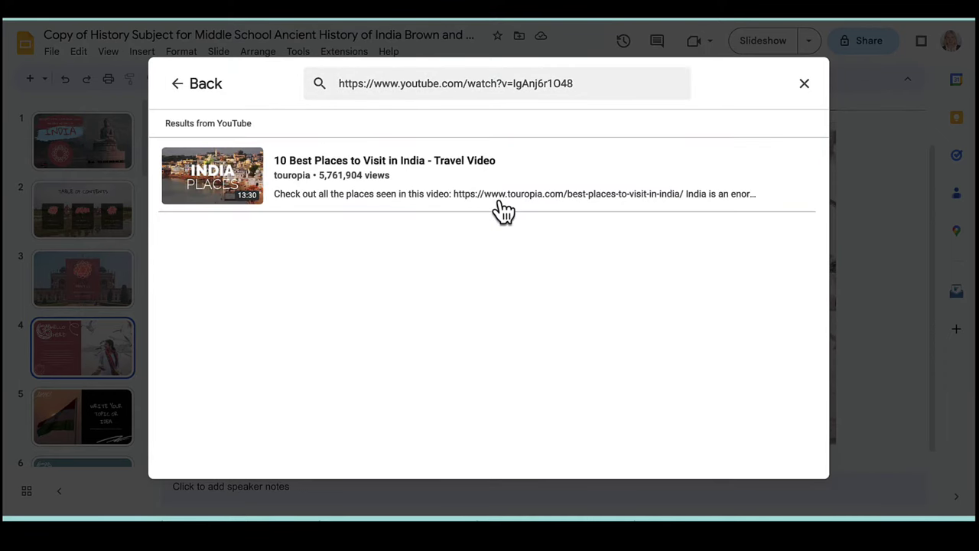
{"action": "left_click", "coordinate": [503, 211]}
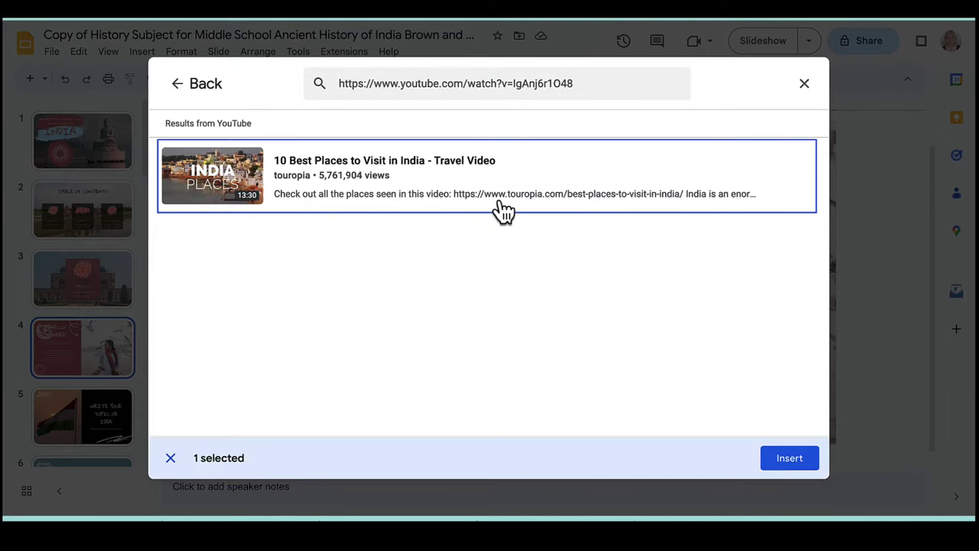
{"action": "left_click", "coordinate": [788, 459]}
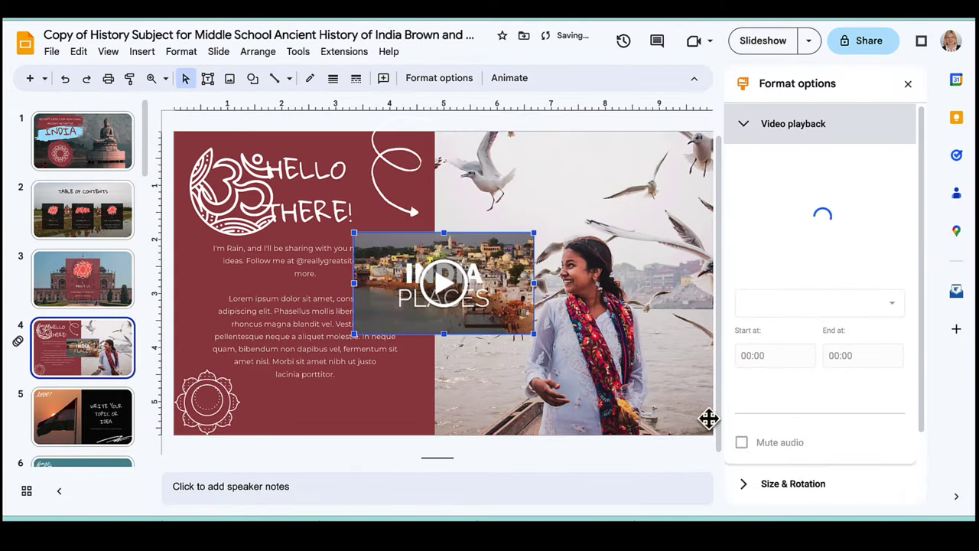
Step: Delete slide 4's woman-and-seagulls photo and enlarge the video to fill the right half
{"action": "left_click", "coordinate": [667, 346]}
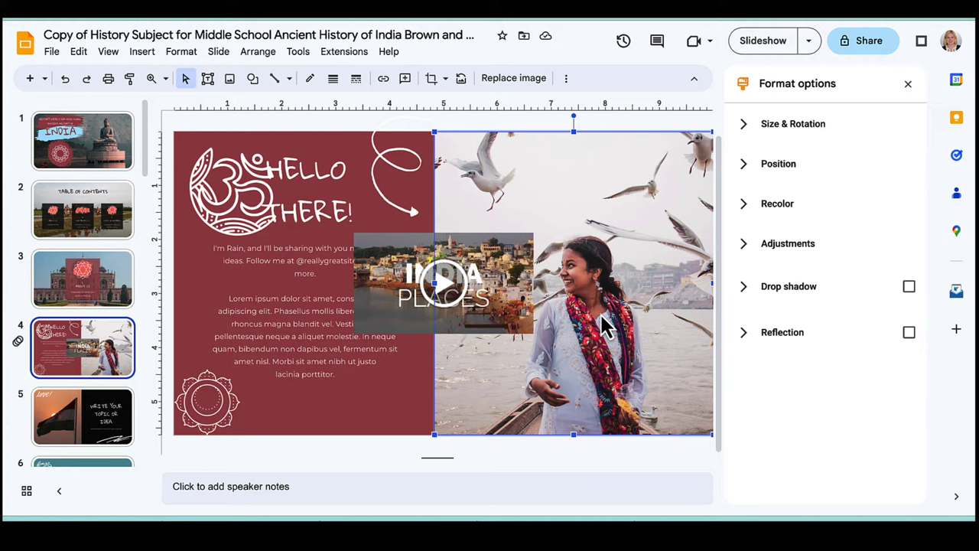
{"action": "key", "text": "Delete"}
{"action": "left_click_drag", "start_coordinate": [510, 277], "coordinate": [601, 222]}
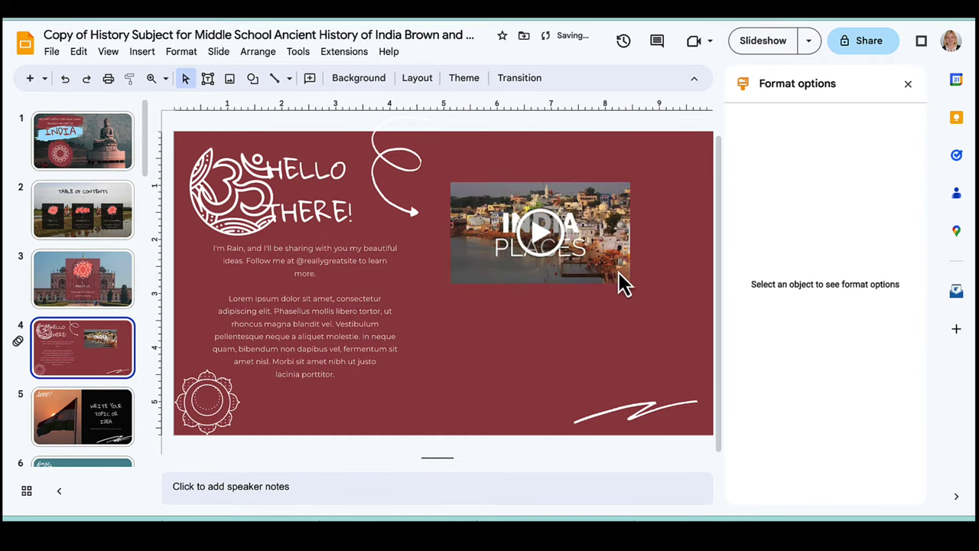
{"action": "mouse_move", "coordinate": [632, 290]}
{"action": "left_mouse_down"}
{"action": "mouse_move", "coordinate": [673, 337]}
{"action": "mouse_move", "coordinate": [621, 303]}
{"action": "left_mouse_up"}
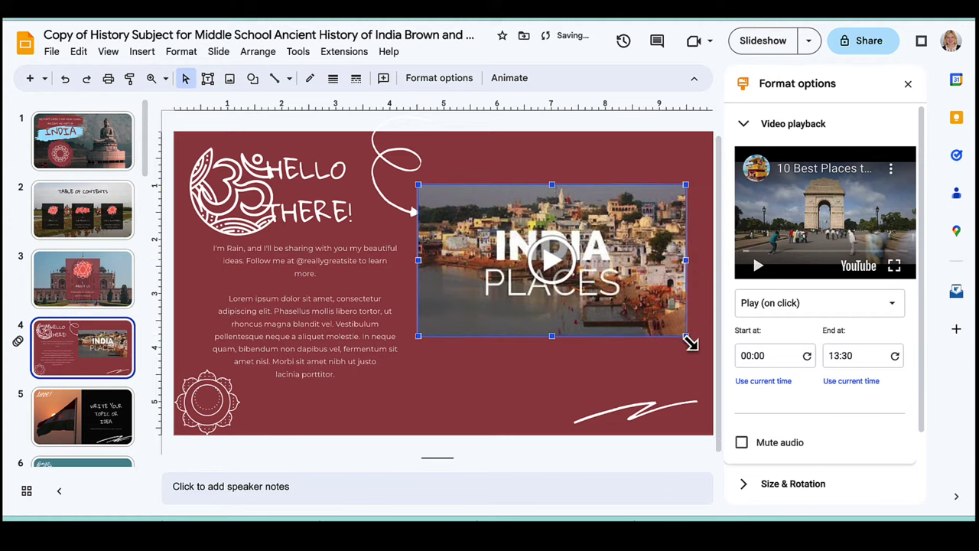
{"action": "left_click_drag", "start_coordinate": [685, 336], "coordinate": [696, 354]}
{"action": "left_click_drag", "start_coordinate": [645, 311], "coordinate": [647, 322]}
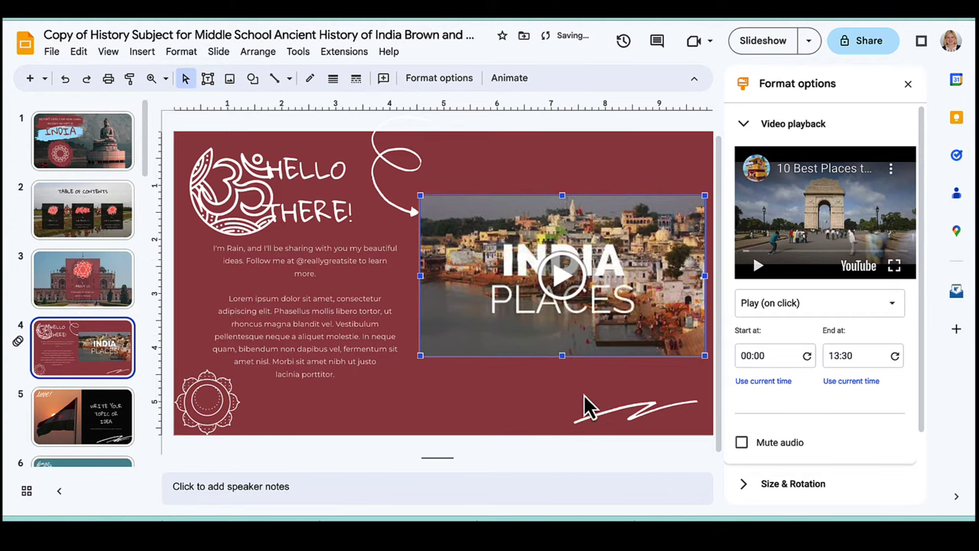
{"action": "left_click", "coordinate": [583, 406]}
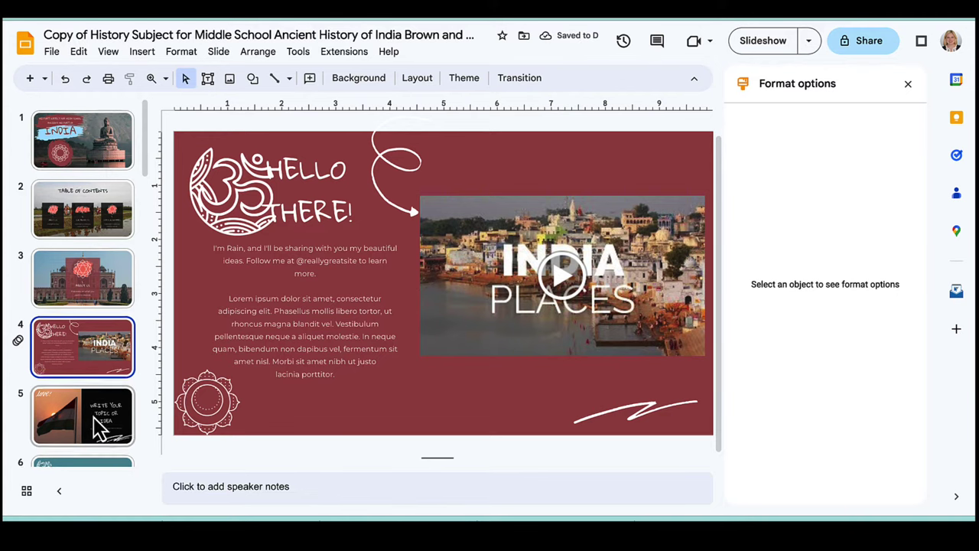
Step: Delete the flag photo from slide 5
{"action": "scroll", "coordinate": [92, 419], "scroll_direction": "down", "scroll_amount": 1}
{"action": "scroll", "coordinate": [97, 424], "scroll_direction": "down", "scroll_amount": 1}
{"action": "left_click", "coordinate": [87, 360]}
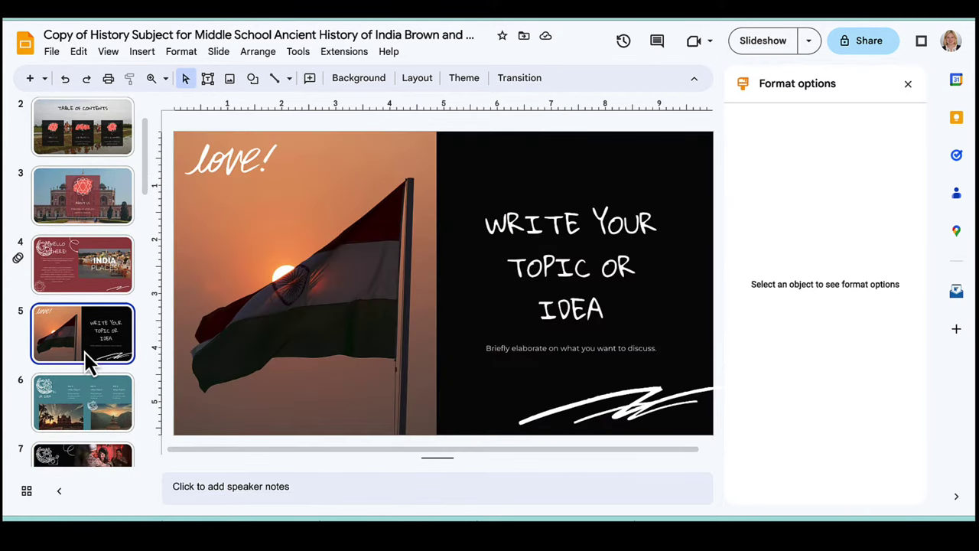
{"action": "left_click", "coordinate": [253, 320]}
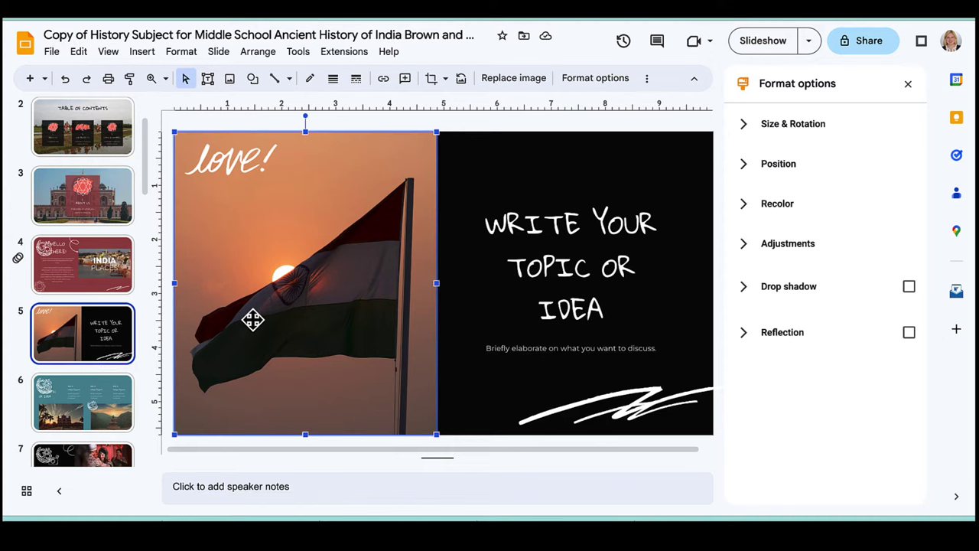
{"action": "key", "text": "Delete"}
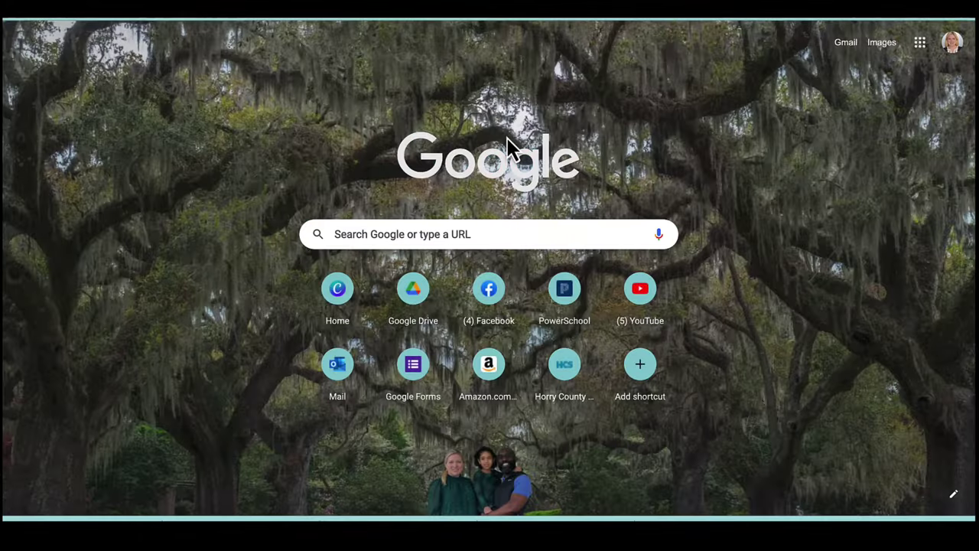
Step: Search Google Images for 'indian flag' and copy Wikipedia's Flag of India image
{"action": "type", "text": "images.google.co"}
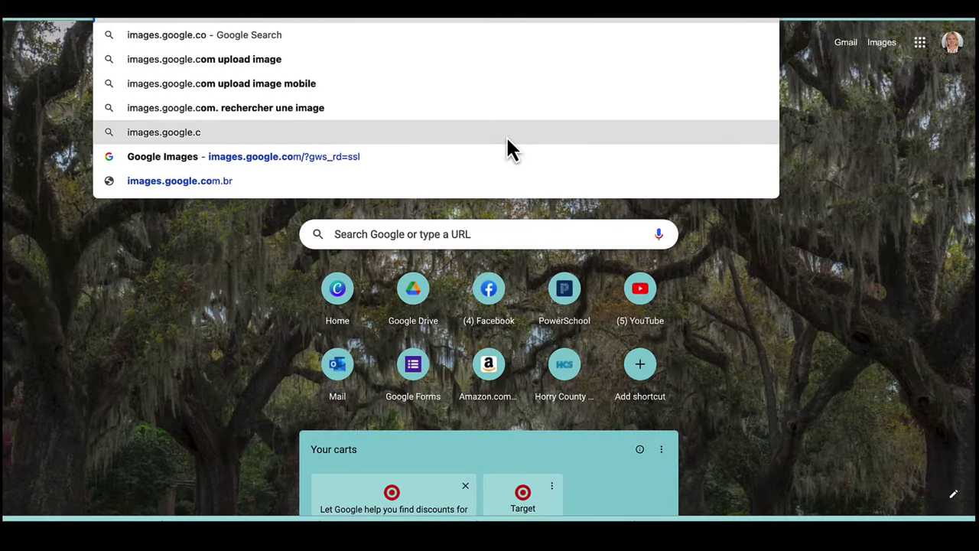
{"action": "type", "text": "m"}
{"action": "key", "text": "Return"}
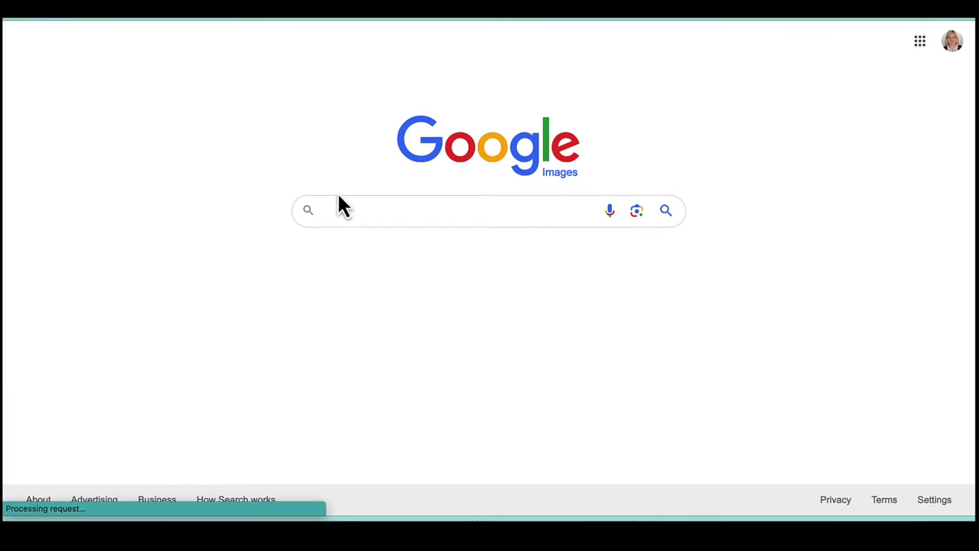
{"action": "type", "text": "indian f"}
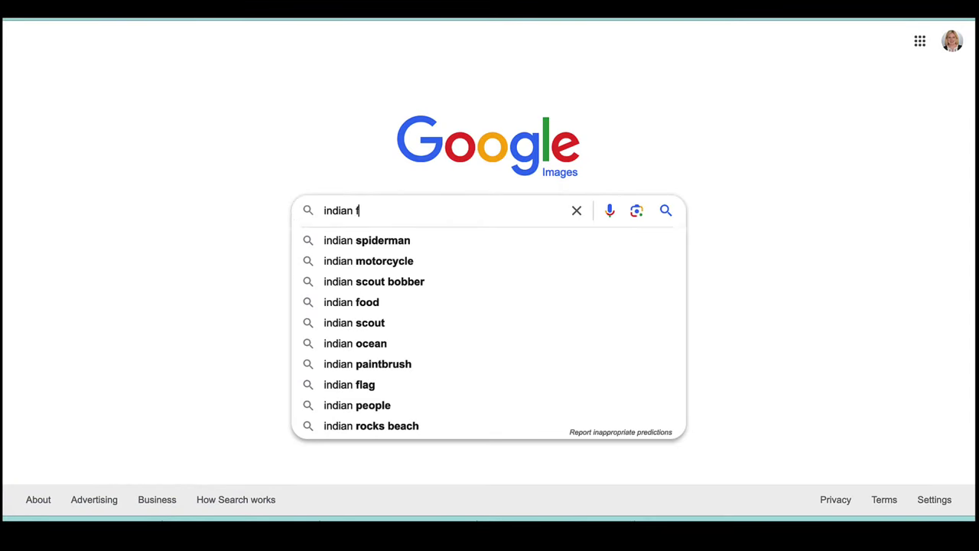
{"action": "type", "text": "lag"}
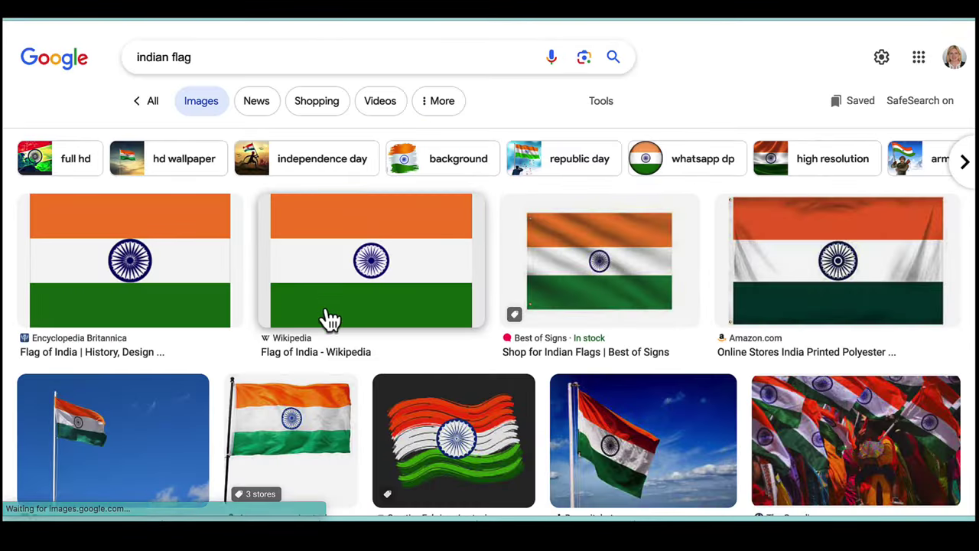
{"action": "right_click", "coordinate": [332, 272]}
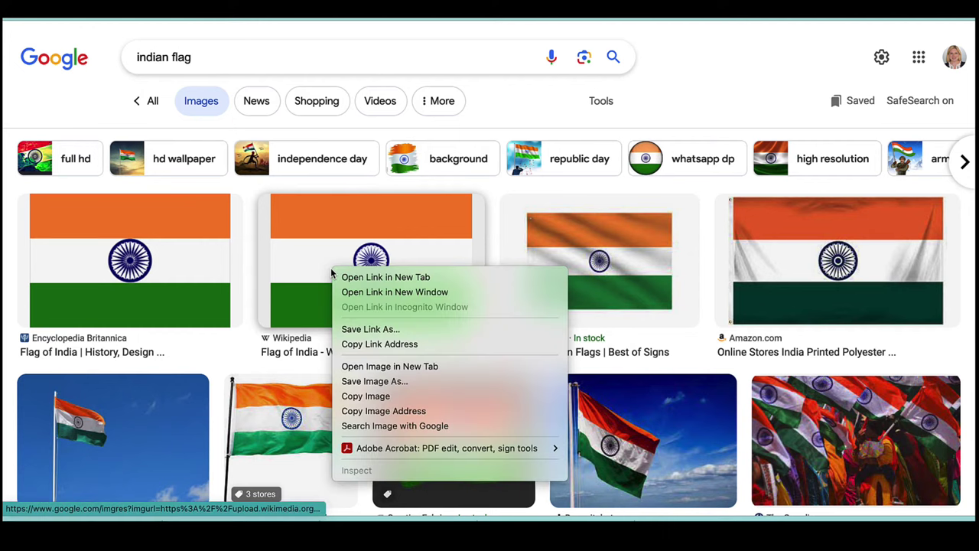
{"action": "left_click", "coordinate": [383, 396]}
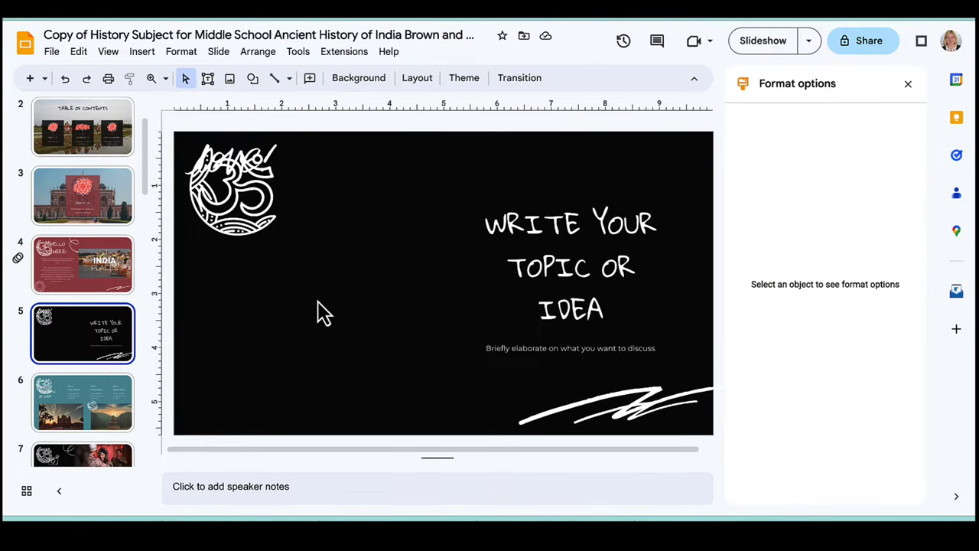
Step: Paste the copied Indian flag onto slide 5 and enlarge it across the left half
{"action": "right_click", "coordinate": [319, 310]}
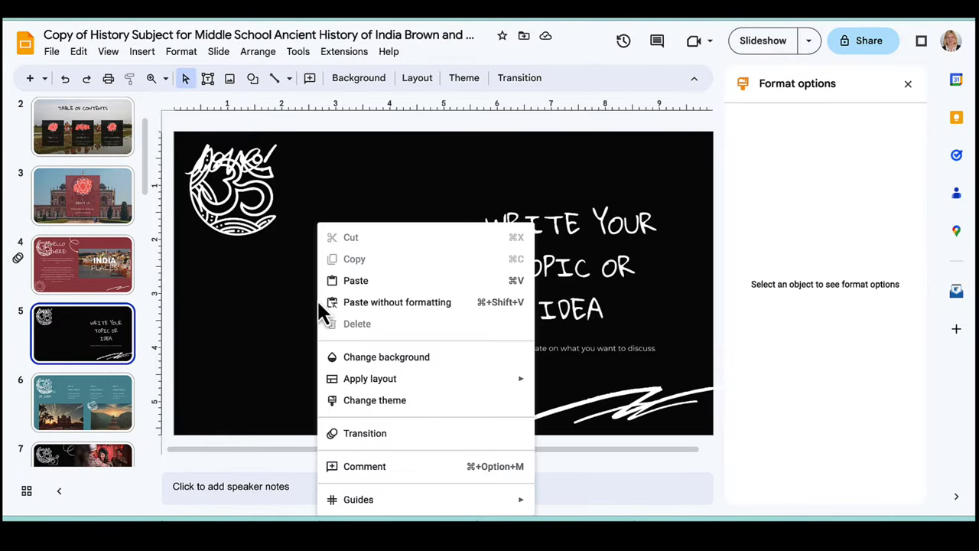
{"action": "left_click", "coordinate": [389, 281]}
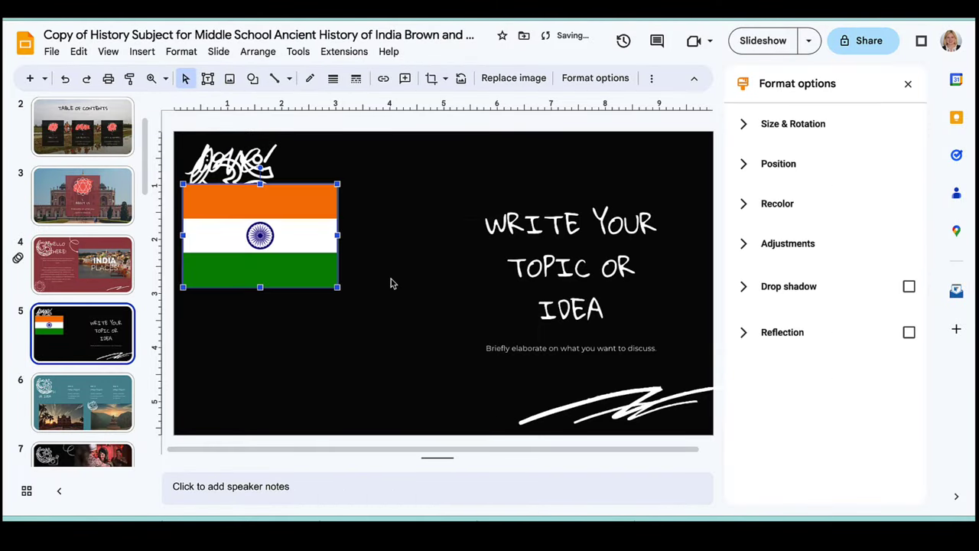
{"action": "left_click_drag", "start_coordinate": [313, 249], "coordinate": [319, 255]}
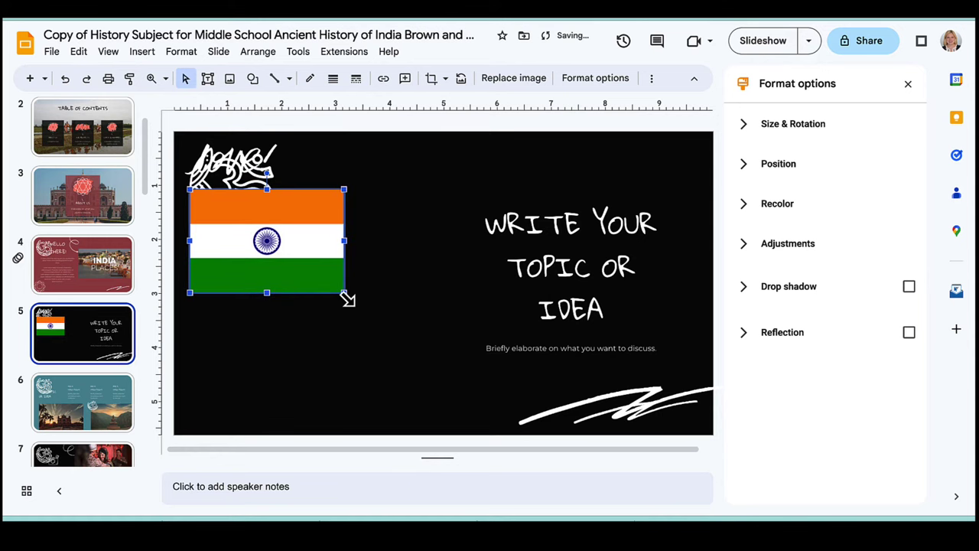
{"action": "left_click_drag", "start_coordinate": [345, 295], "coordinate": [449, 364]}
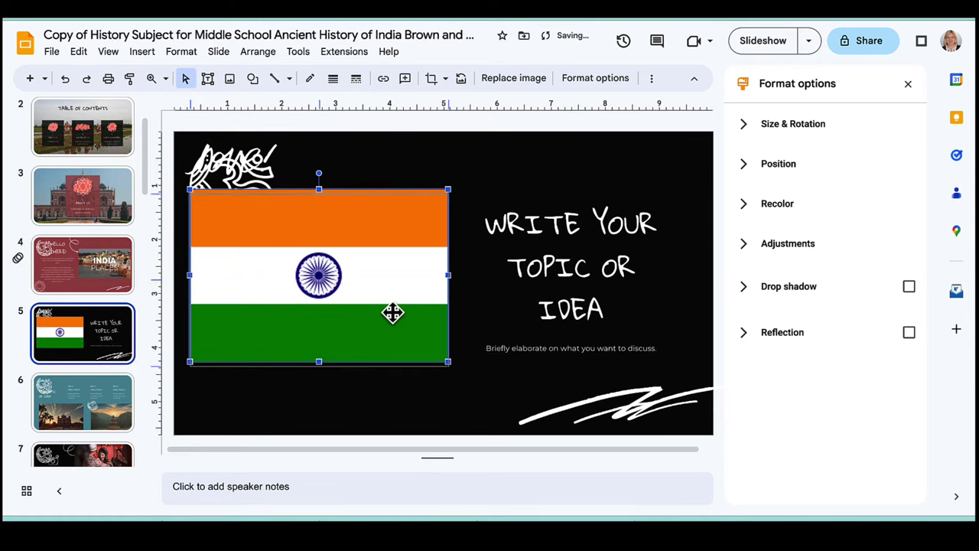
{"action": "left_click_drag", "start_coordinate": [392, 312], "coordinate": [395, 320]}
{"action": "left_click", "coordinate": [413, 400]}
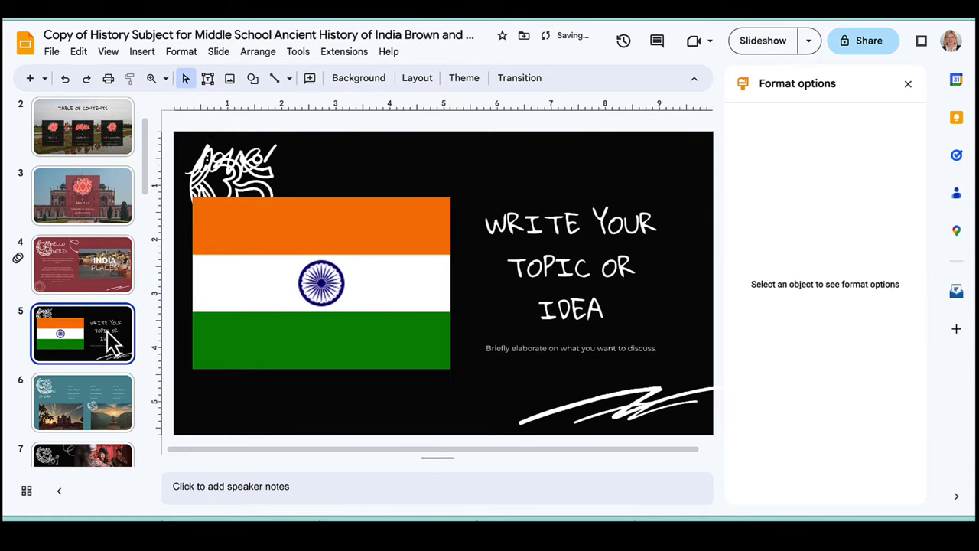
Step: Copy the round mandala icon from the resource page onto the fonts slide, slide 21
{"action": "scroll", "coordinate": [56, 365], "scroll_direction": "down", "scroll_amount": 6}
{"action": "scroll", "coordinate": [55, 365], "scroll_direction": "down", "scroll_amount": 6}
{"action": "scroll", "coordinate": [53, 365], "scroll_direction": "down", "scroll_amount": 5}
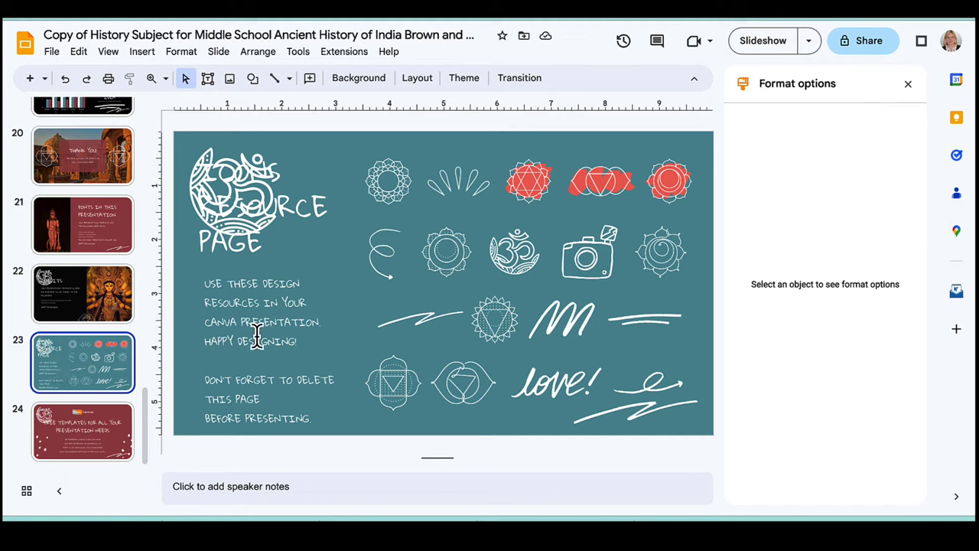
{"action": "left_click", "coordinate": [444, 252]}
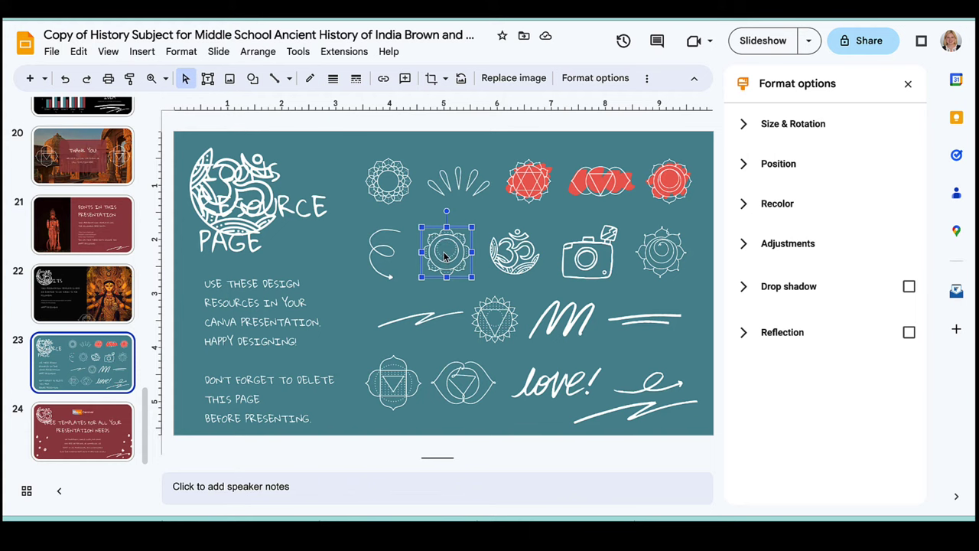
{"action": "left_click", "coordinate": [72, 239]}
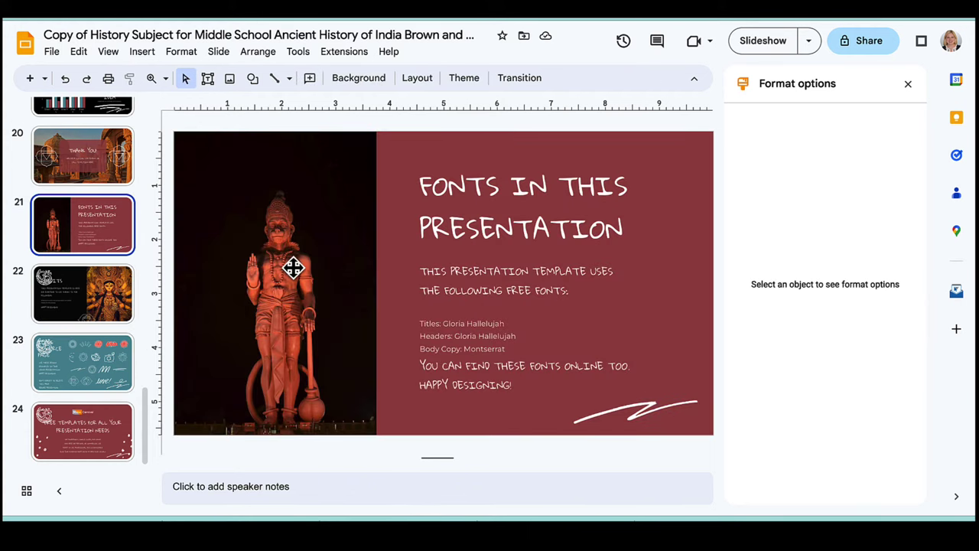
{"action": "key", "text": "ctrl+v"}
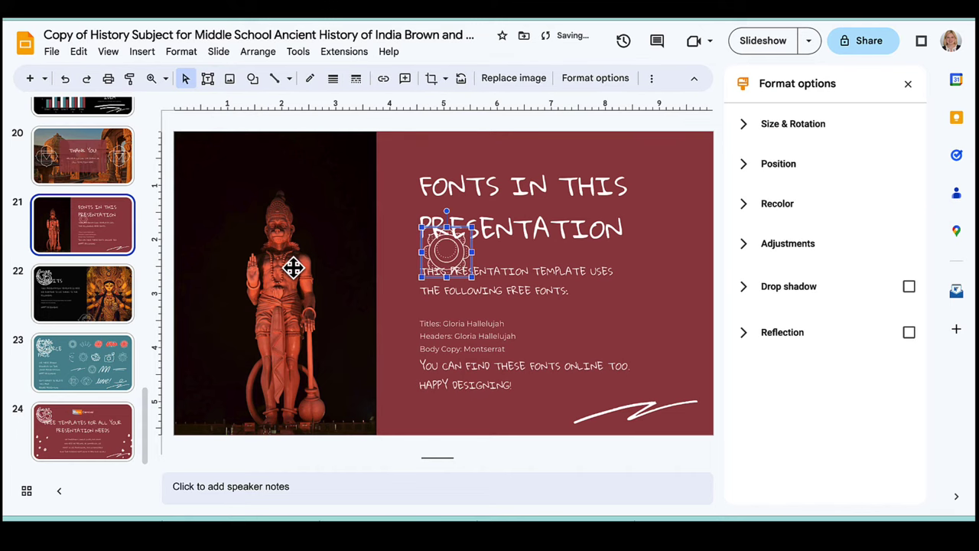
Step: Delete the teal Resource Page slide, leaving 23 slides
{"action": "left_click", "coordinate": [80, 353]}
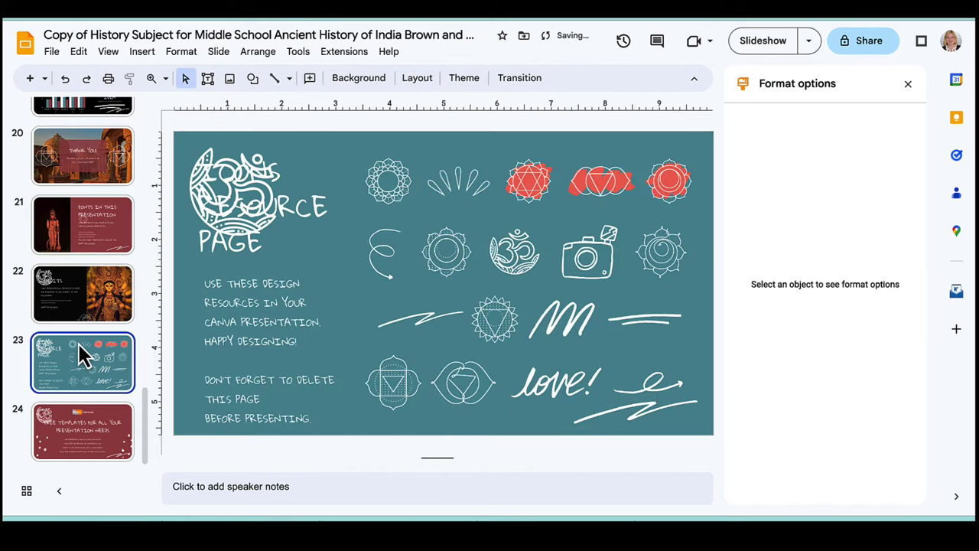
{"action": "key", "text": "Delete"}
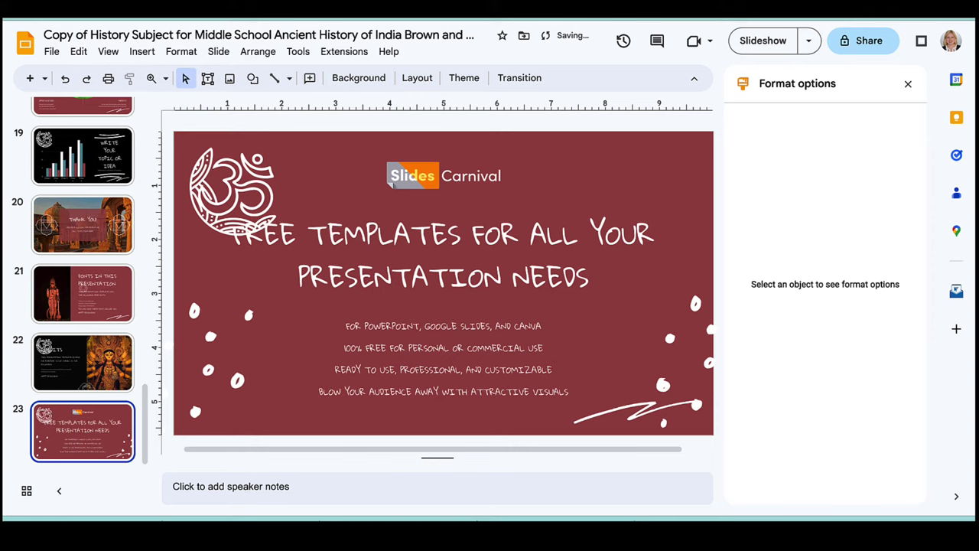
{"action": "scroll", "coordinate": [80, 336], "scroll_direction": "up", "scroll_amount": 5}
{"action": "scroll", "coordinate": [80, 337], "scroll_direction": "up", "scroll_amount": 10}
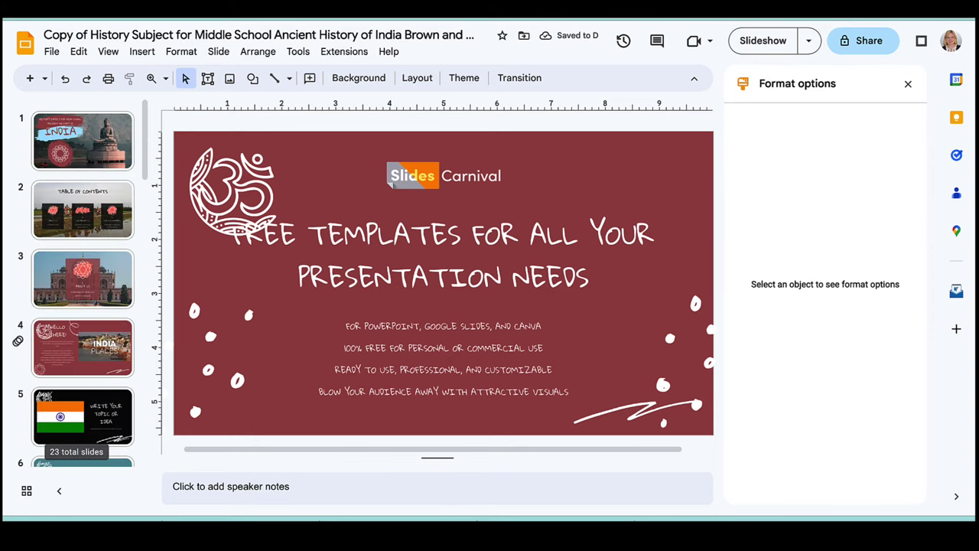
Step: Replace the long copied template name with 'Title of Presentation'
{"action": "scroll", "coordinate": [80, 336], "scroll_direction": "up", "scroll_amount": 10}
{"action": "left_click", "coordinate": [78, 140]}
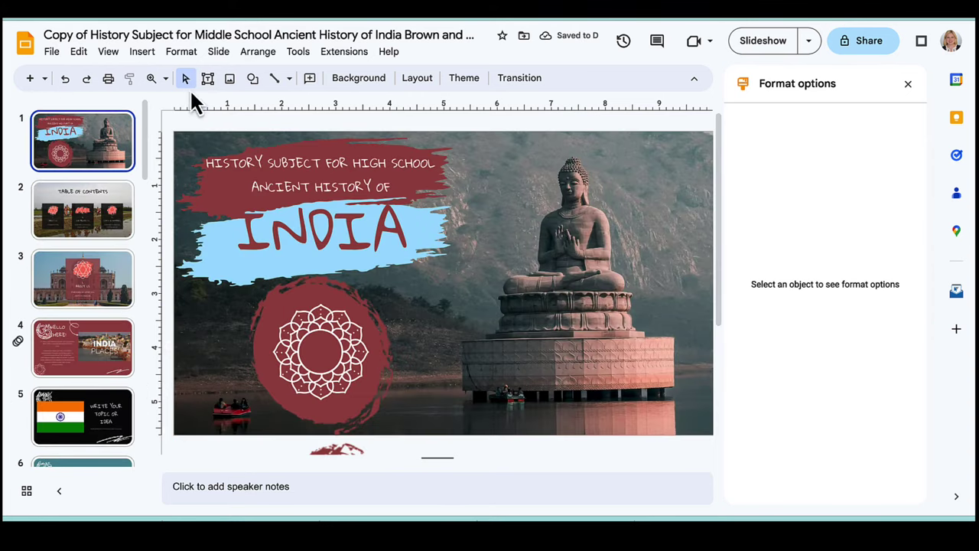
{"action": "left_click", "coordinate": [247, 35]}
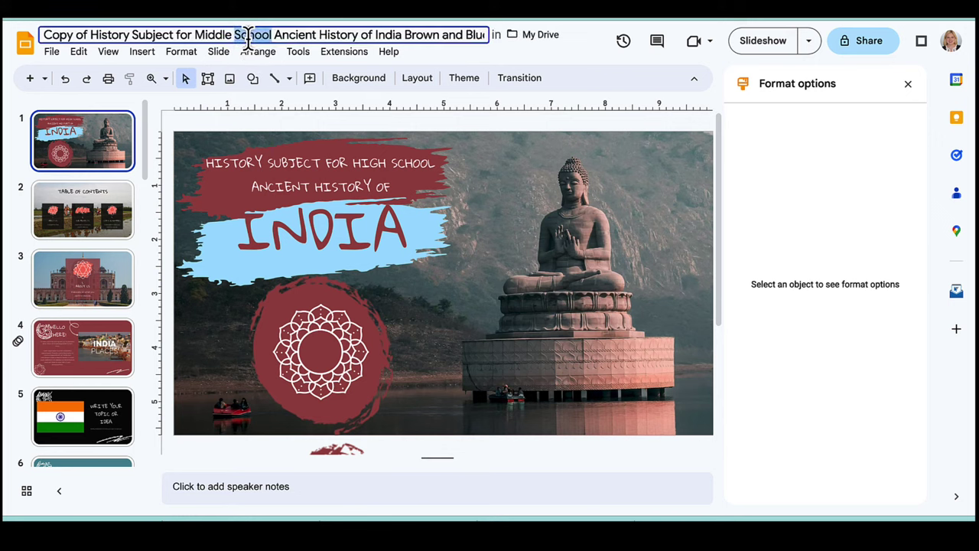
{"action": "triple_click", "coordinate": [247, 34]}
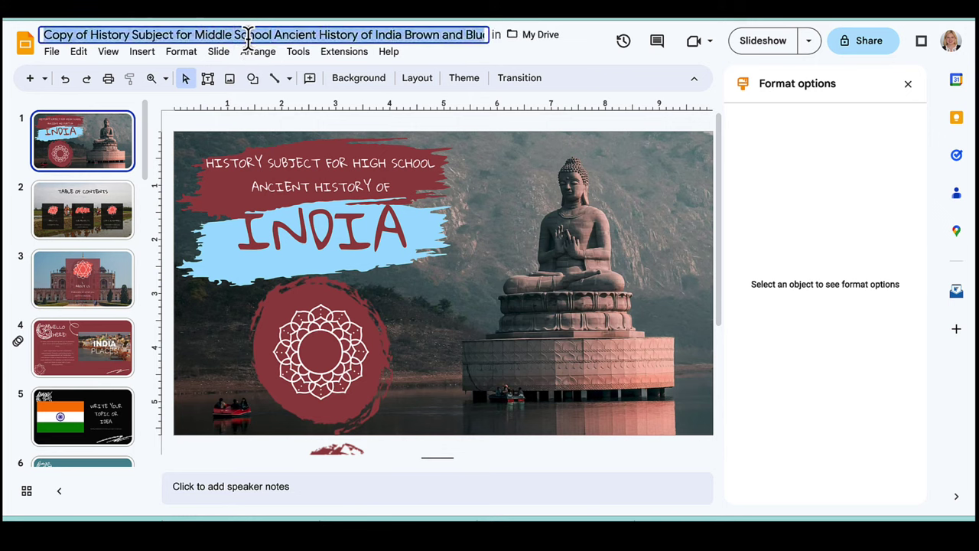
{"action": "type", "text": "Title of Pre"}
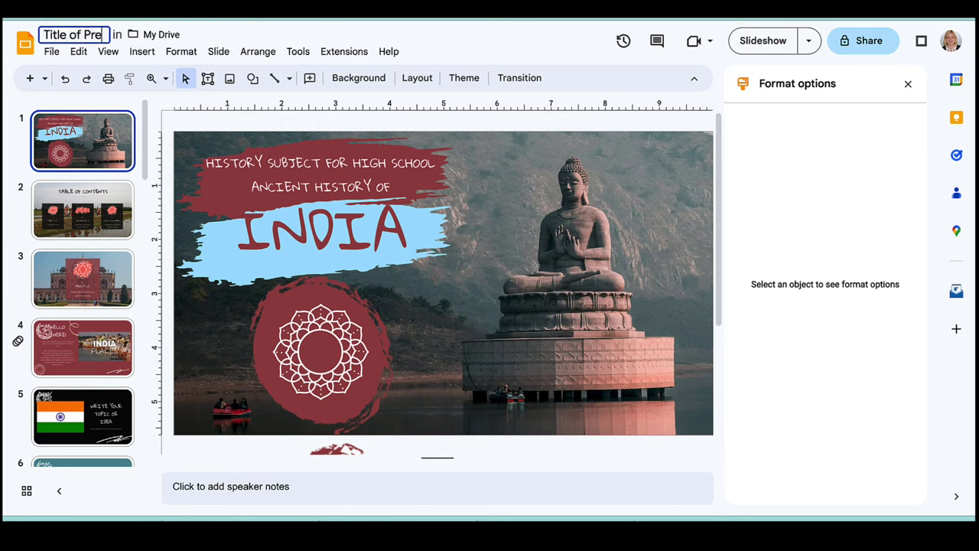
{"action": "type", "text": "sentation"}
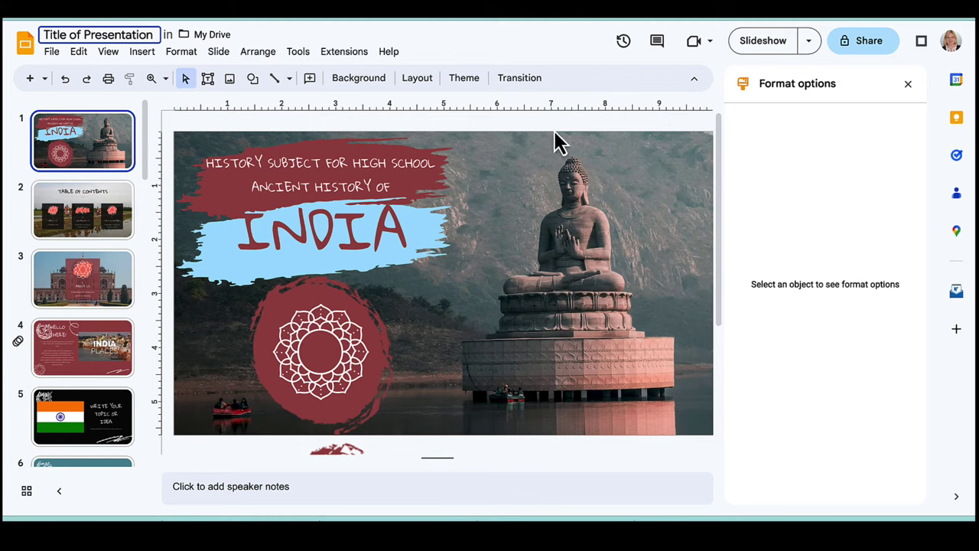
{"action": "key", "text": "Return"}
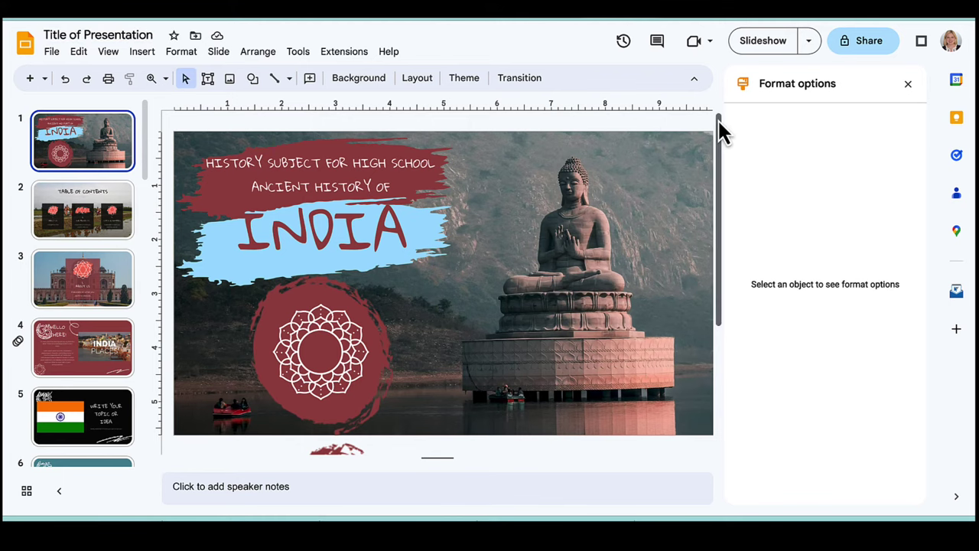
Step: Change General access from Restricted to Anyone with the link as Viewer, then copy the link
{"action": "left_click", "coordinate": [871, 51]}
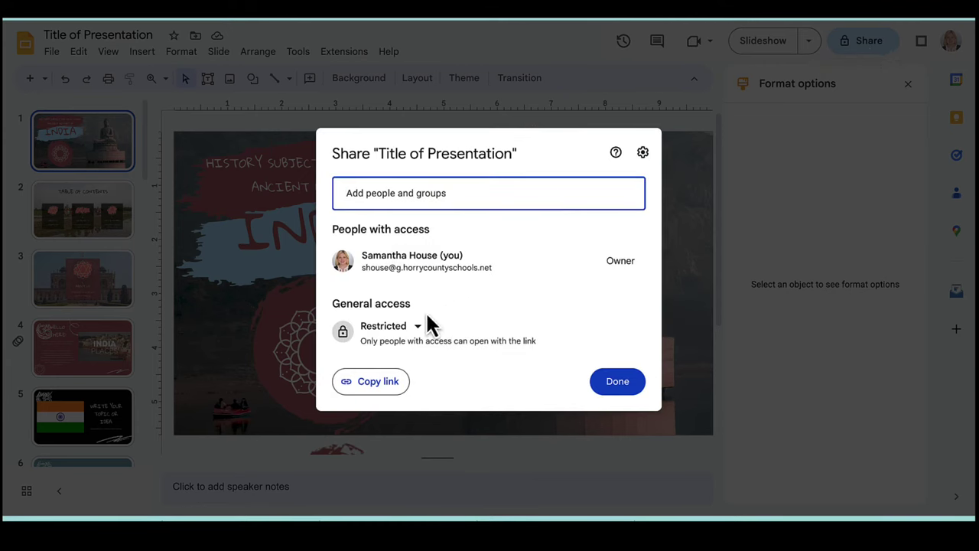
{"action": "left_click", "coordinate": [416, 328]}
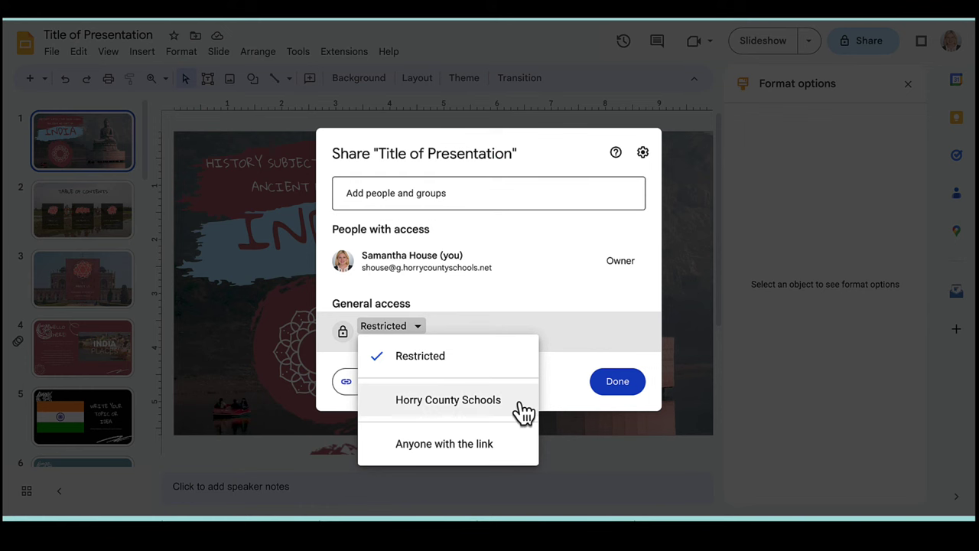
{"action": "left_click", "coordinate": [516, 444]}
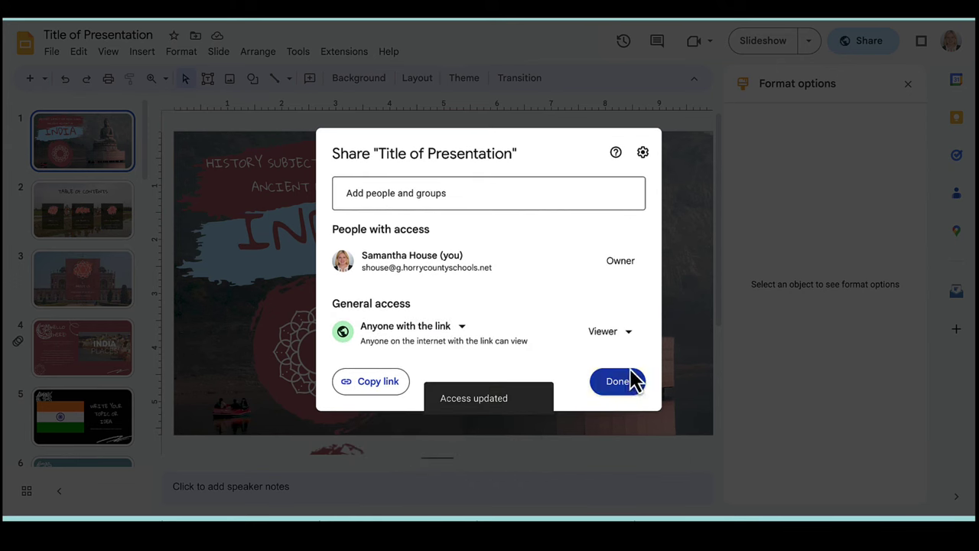
{"action": "left_click", "coordinate": [630, 336]}
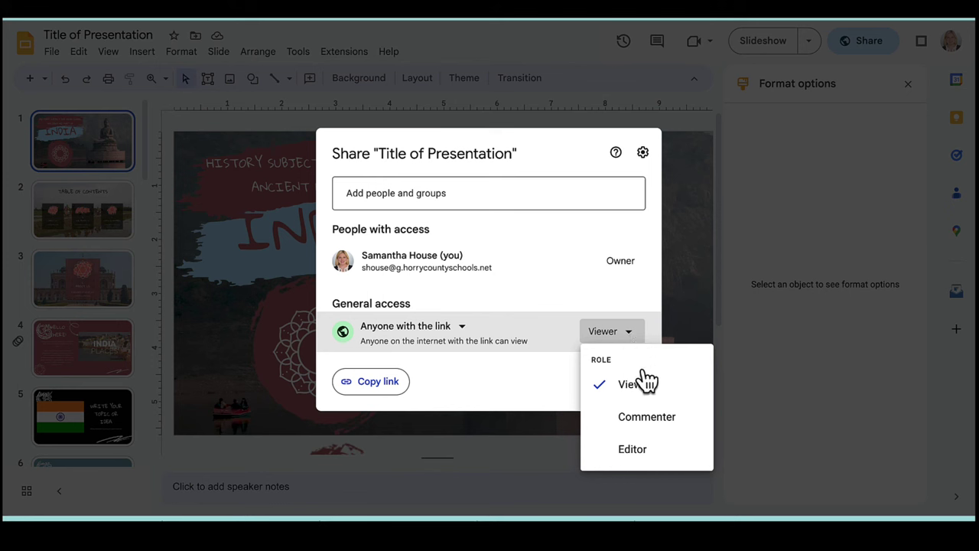
{"action": "left_click", "coordinate": [552, 392]}
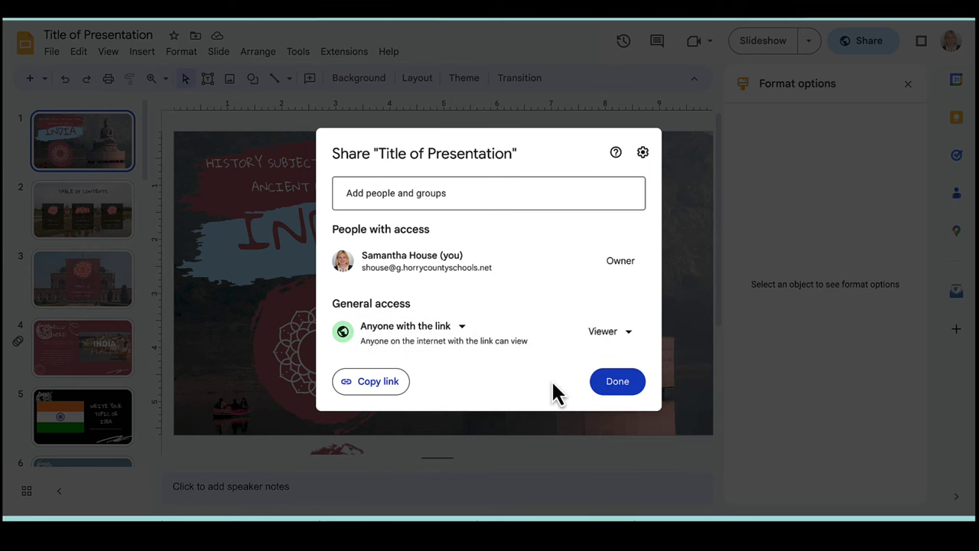
{"action": "left_click", "coordinate": [372, 386]}
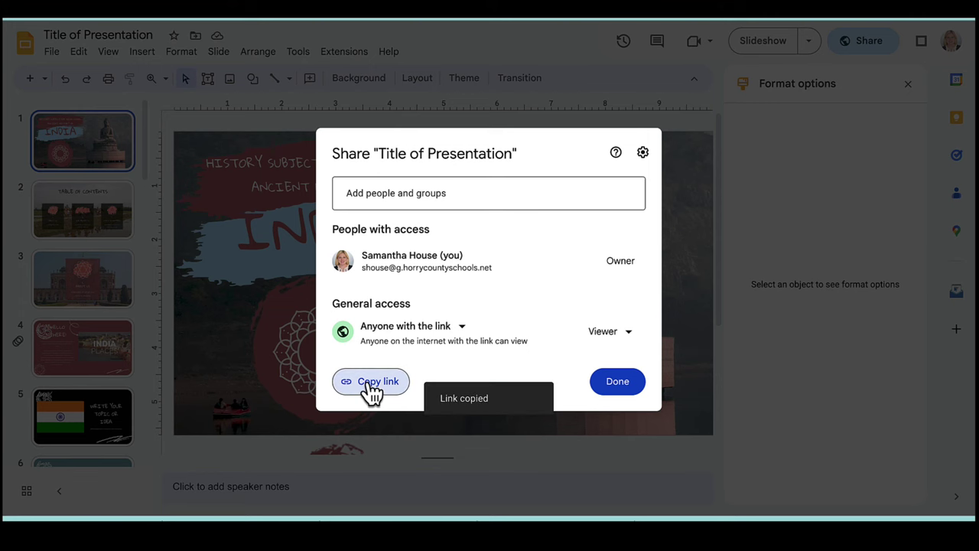
{"action": "left_click", "coordinate": [616, 382]}
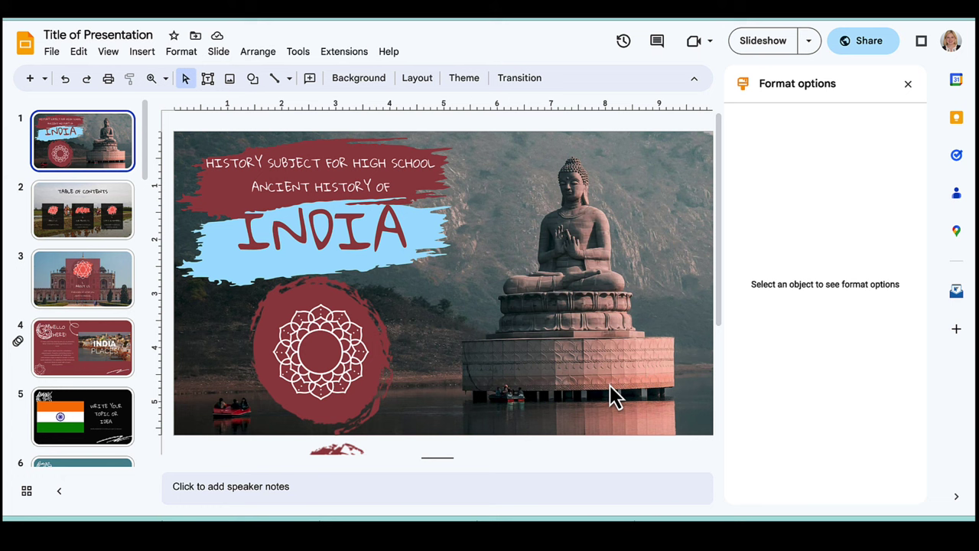